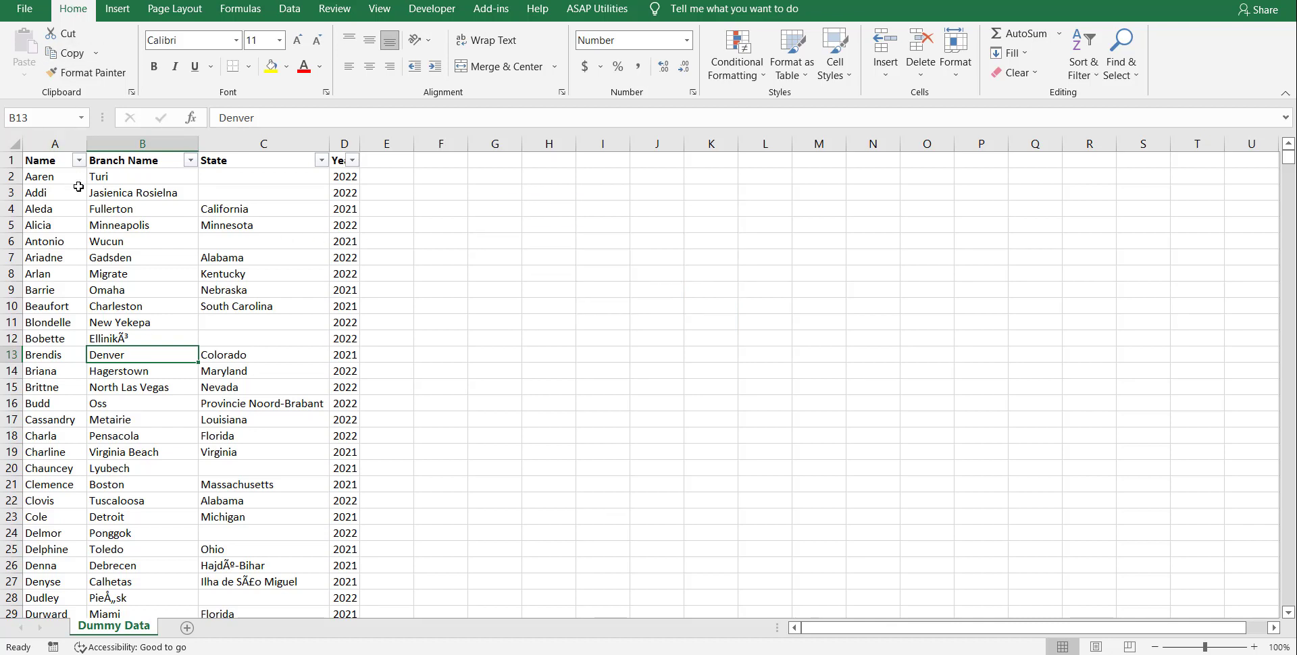
Turn the header filters of the data table off and back on.
click(1083, 62)
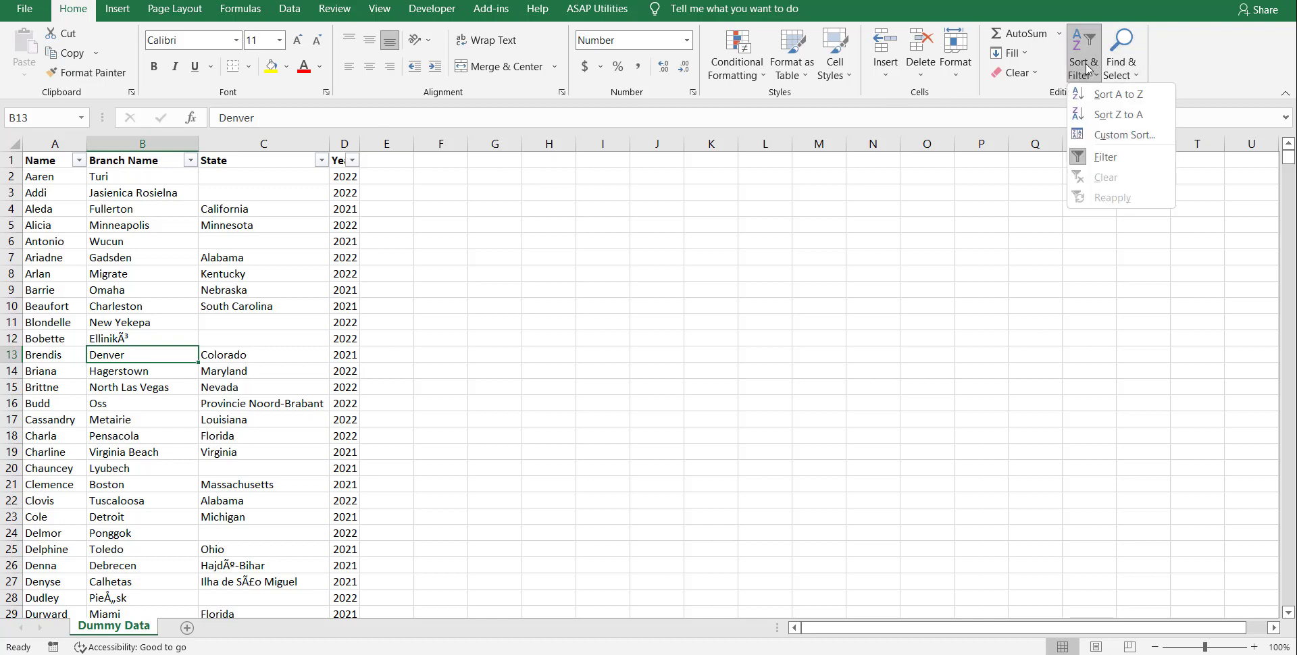
click(1116, 169)
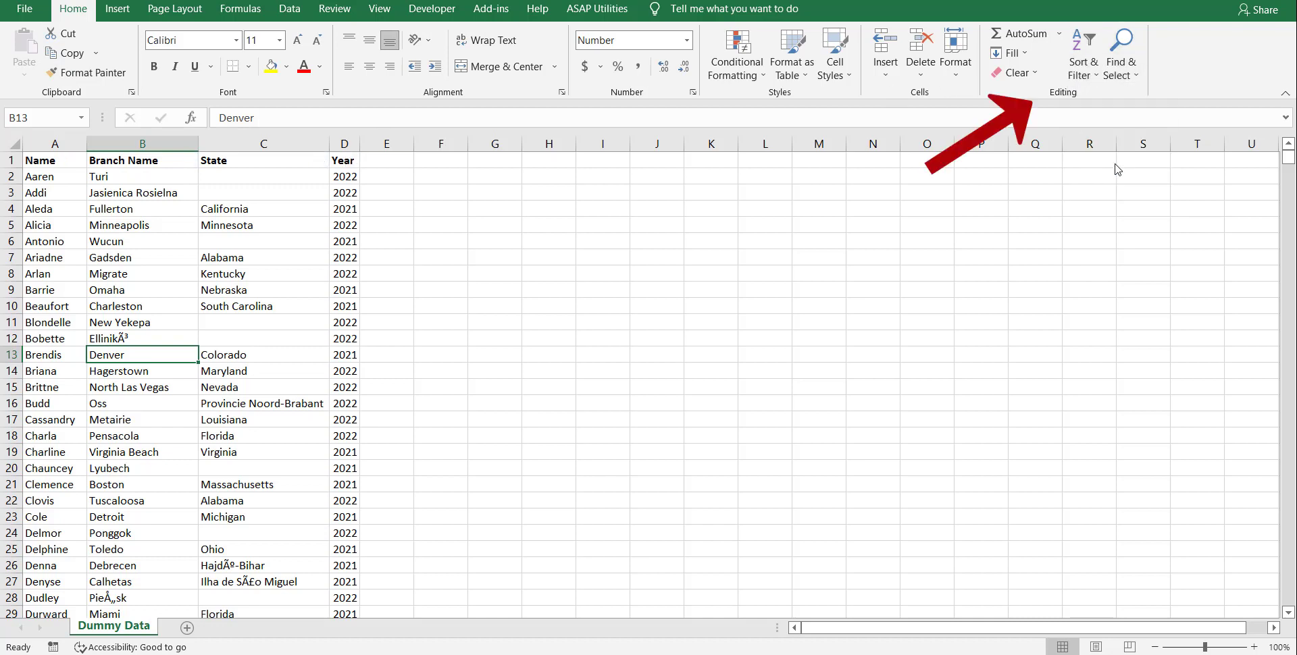
click(1087, 68)
click(1106, 156)
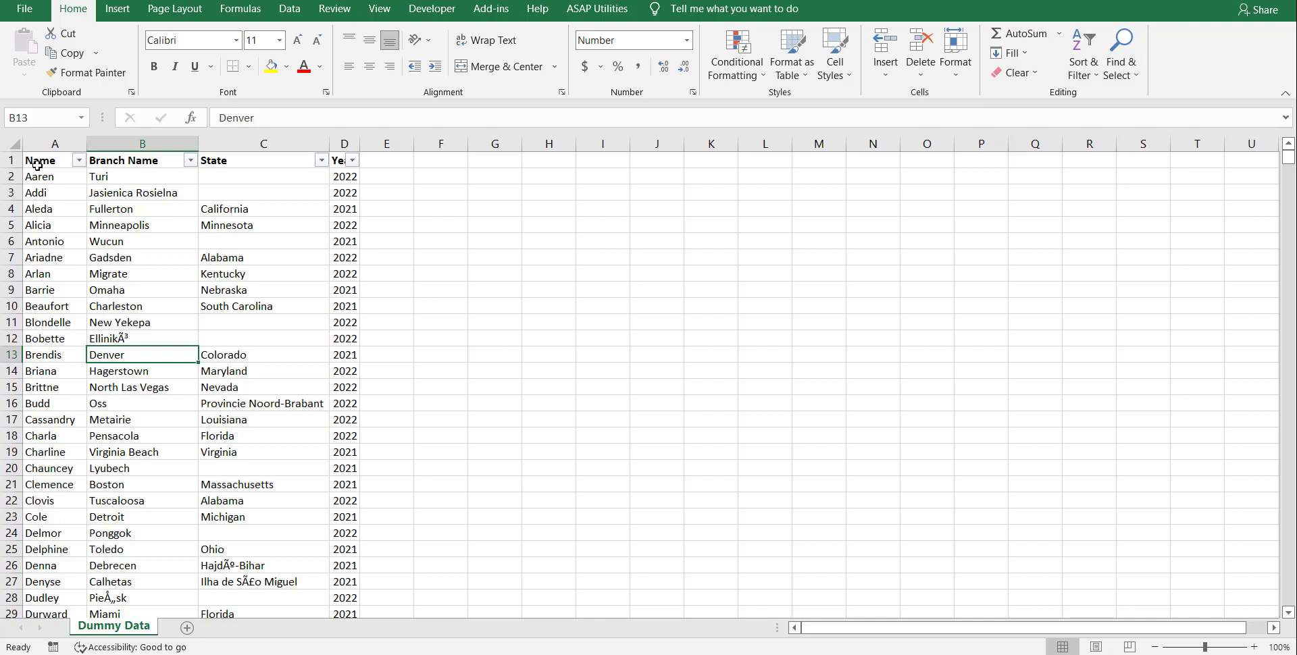
Examine the filter options offered for the Year and Name columns without applying any filter.
click(27, 143)
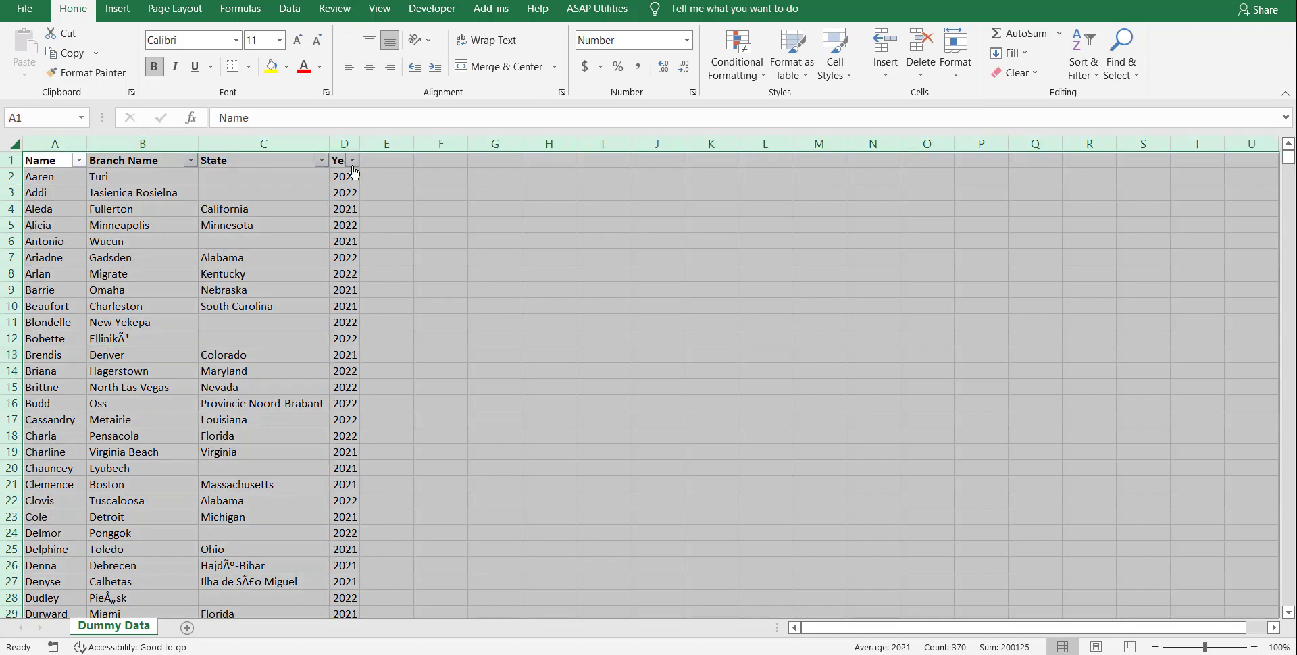
click(351, 160)
click(419, 194)
click(419, 195)
click(38, 208)
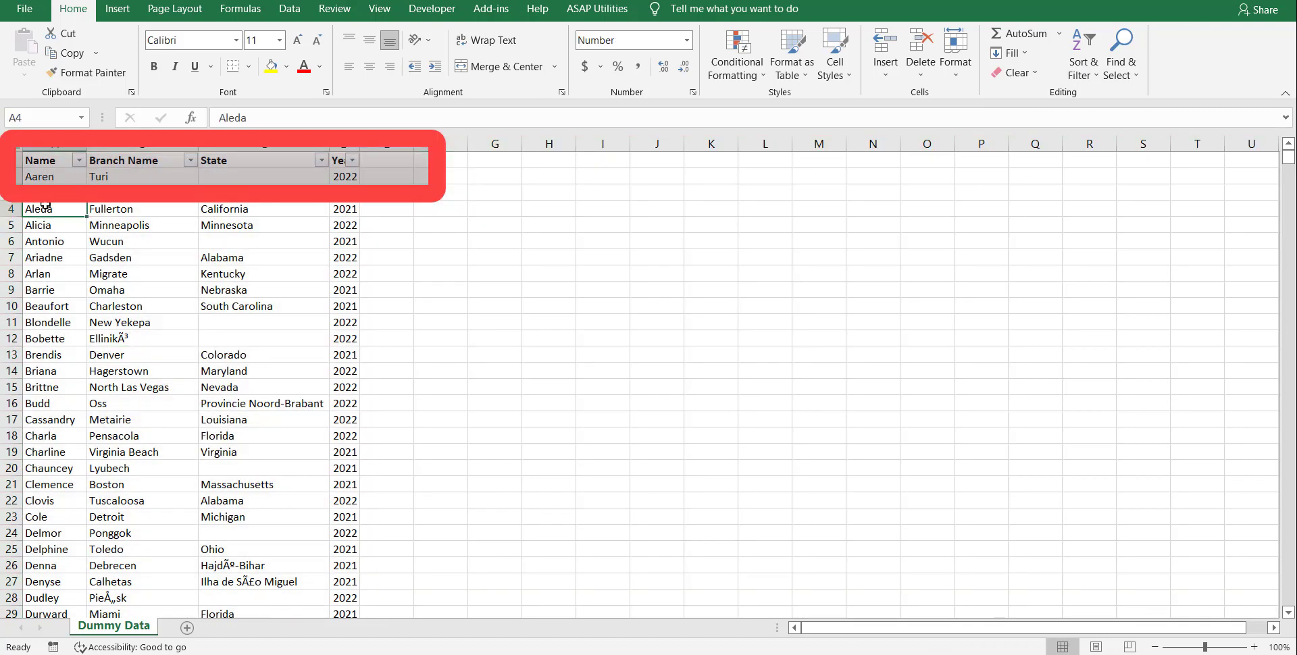
click(79, 162)
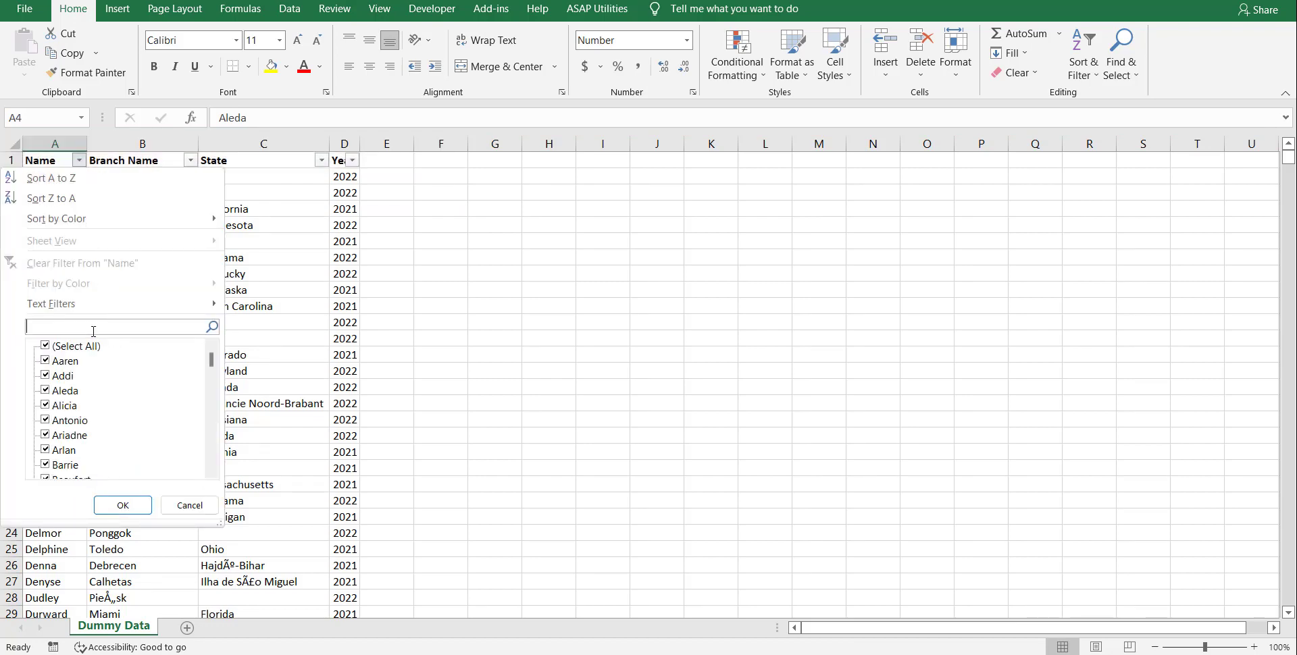
click(629, 307)
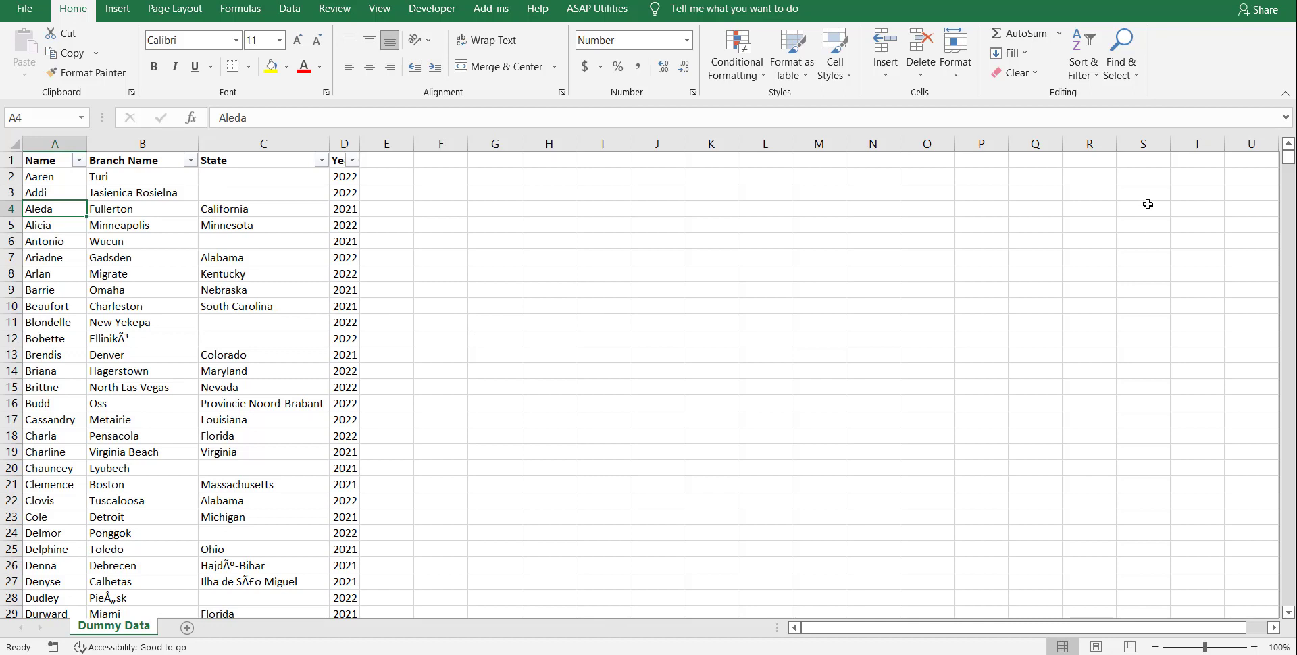
Remove the filters from the header row of the data table.
key(ctrl+shift+l)
click(595, 224)
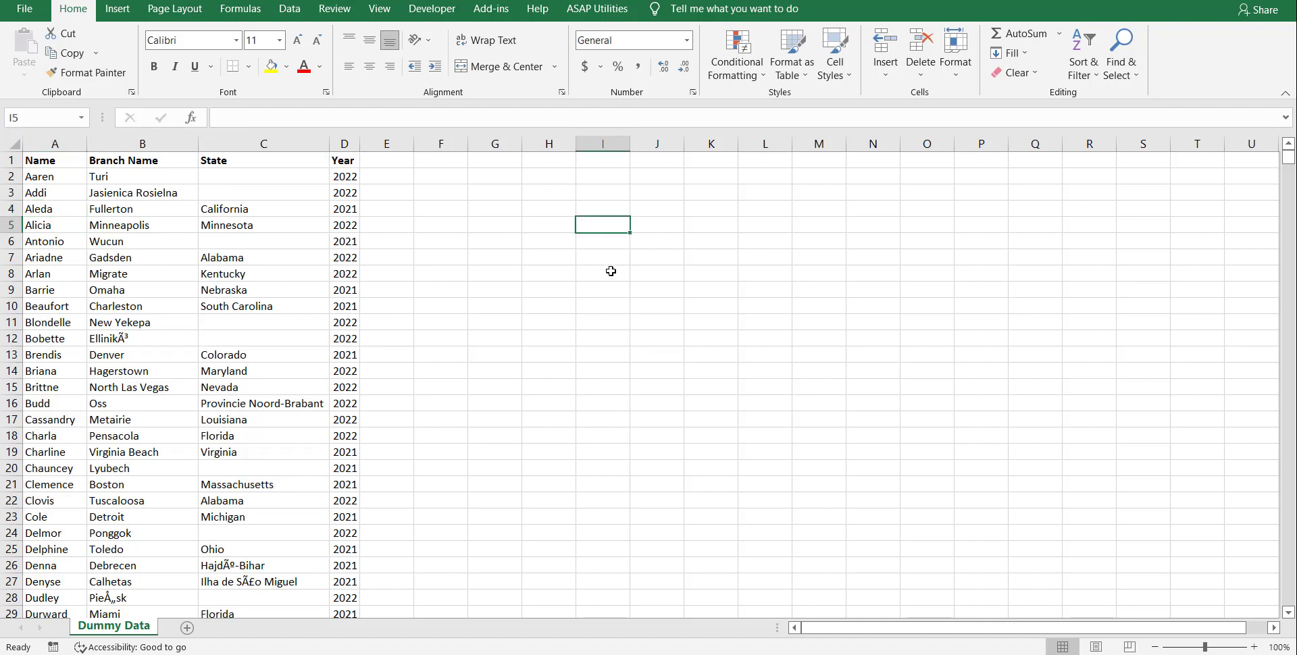
Apply filters to the table's header row from a cell inside the data and remove them again.
click(127, 356)
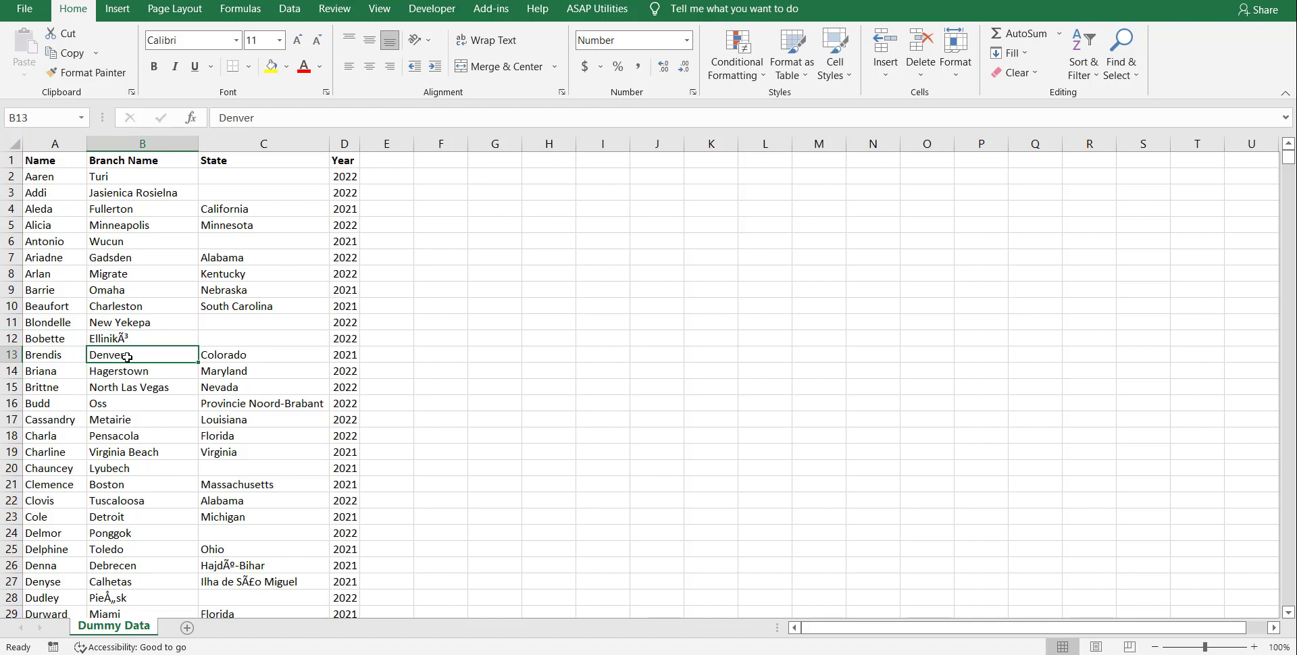
key(ctrl+shift+l)
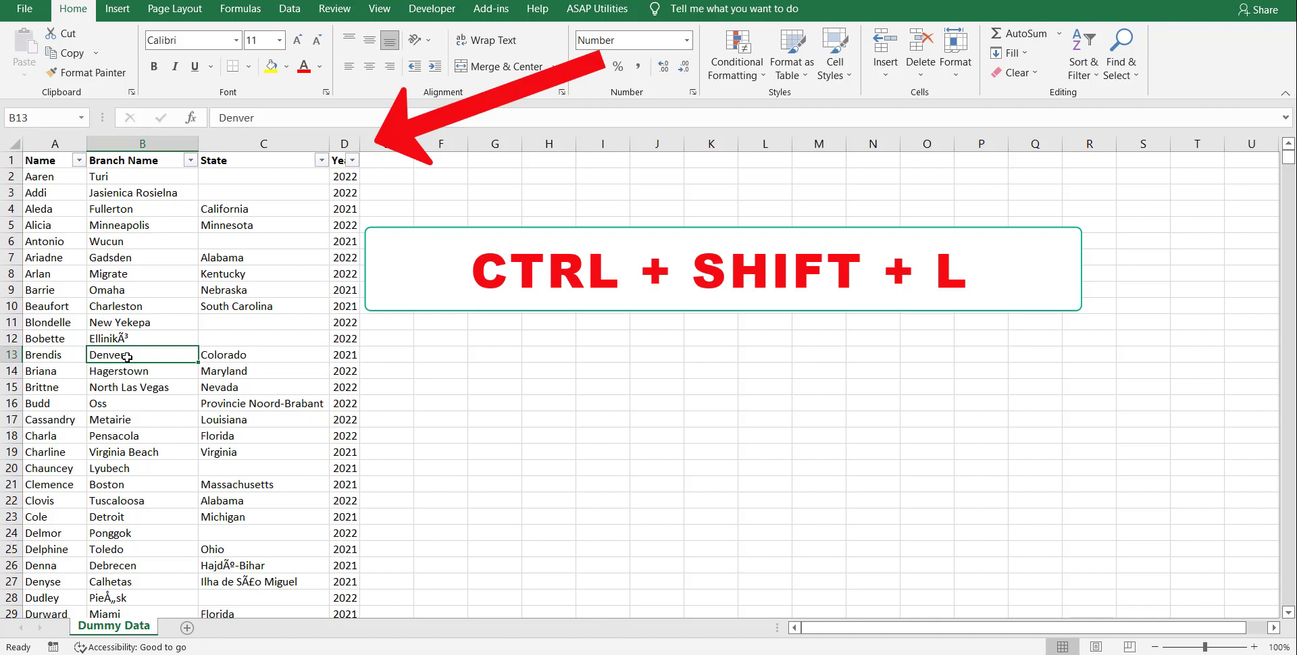
key(ctrl+shift+l)
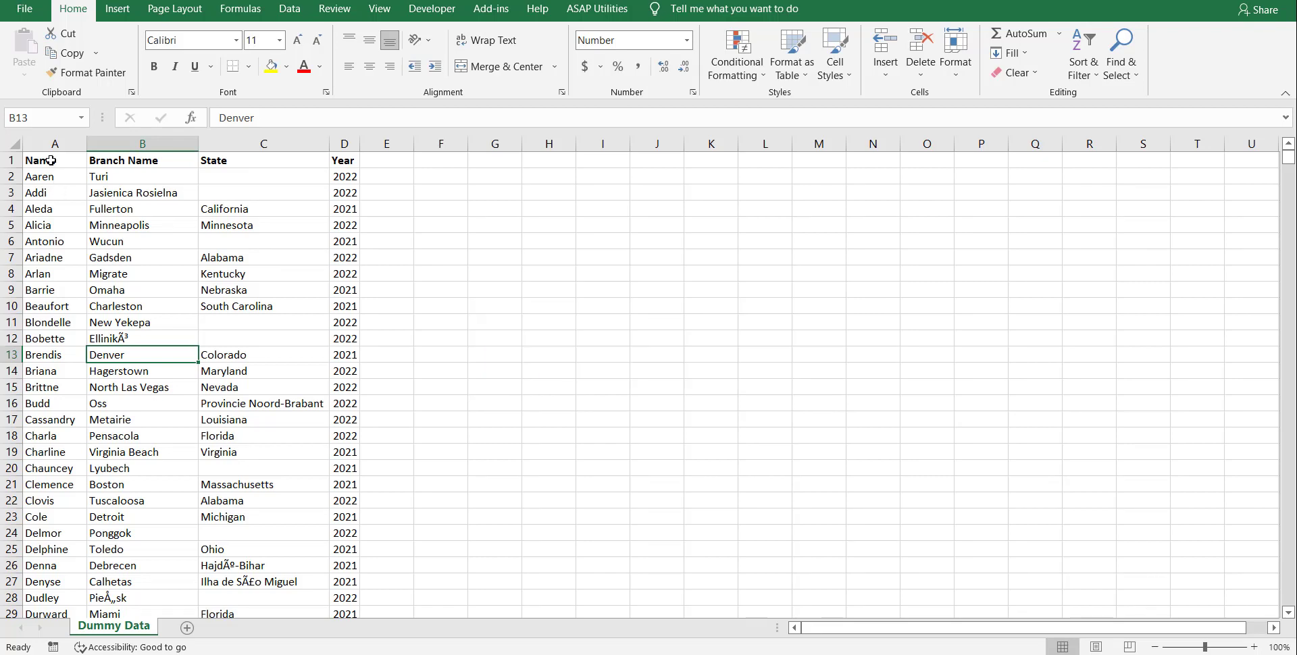
Select the range A1:D100 by hand, from the Name header to the last Year entry.
drag(51, 160, 341, 582)
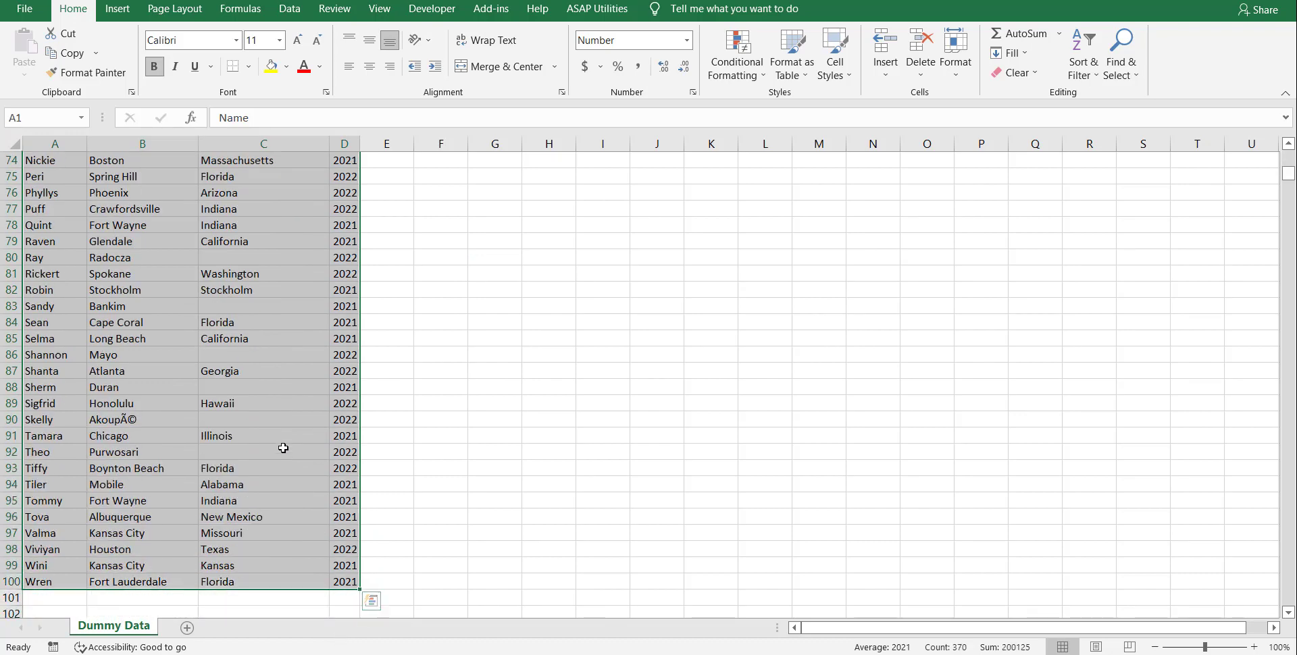
scroll(283, 448, up, 20)
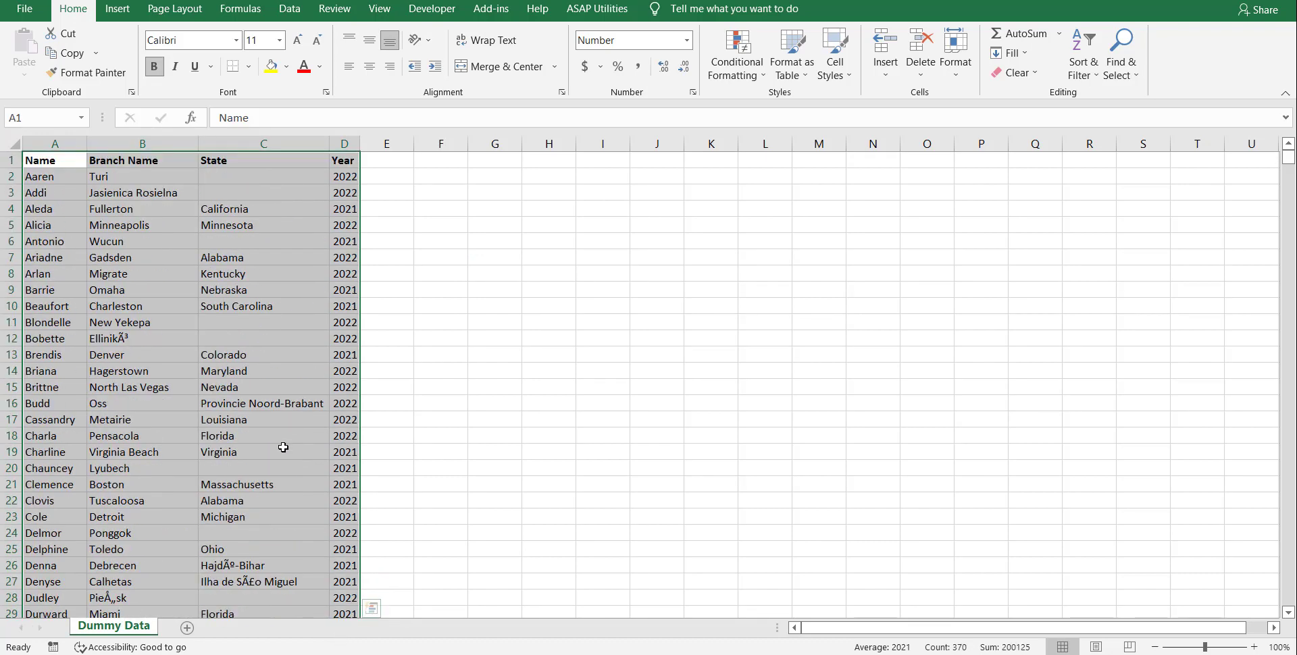
Select the entire data region at once from cell A4 and check its extent down to row 100.
click(77, 208)
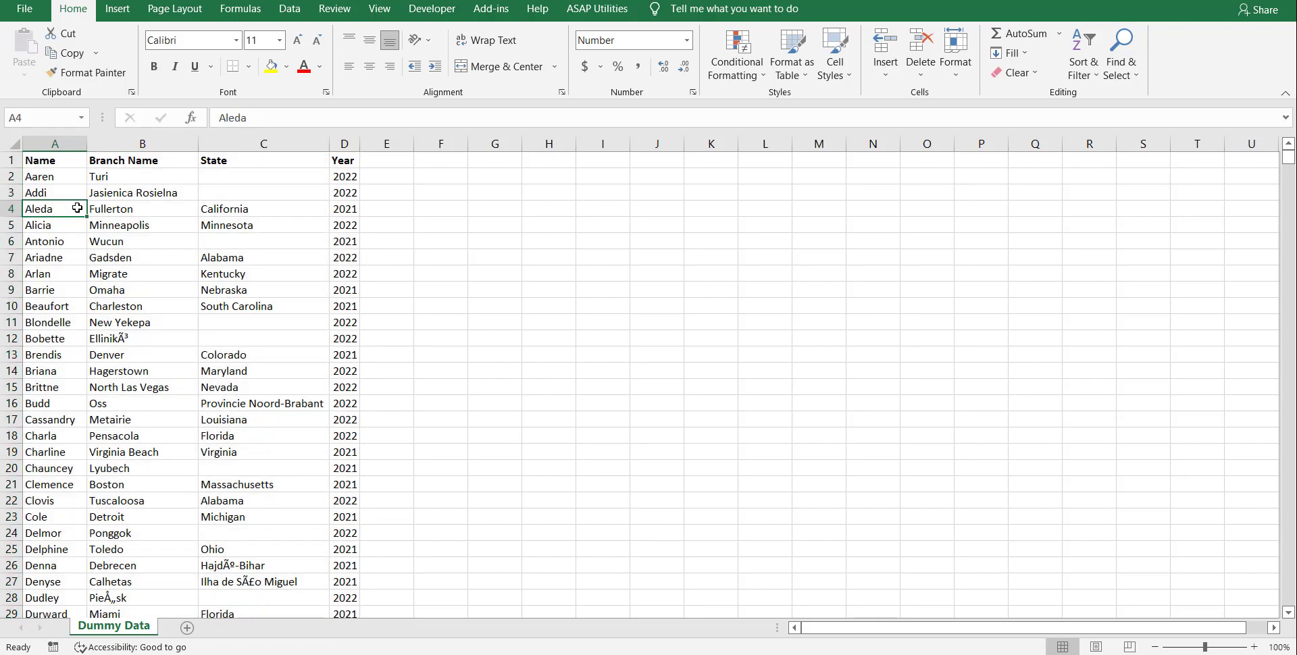
key(ctrl+a)
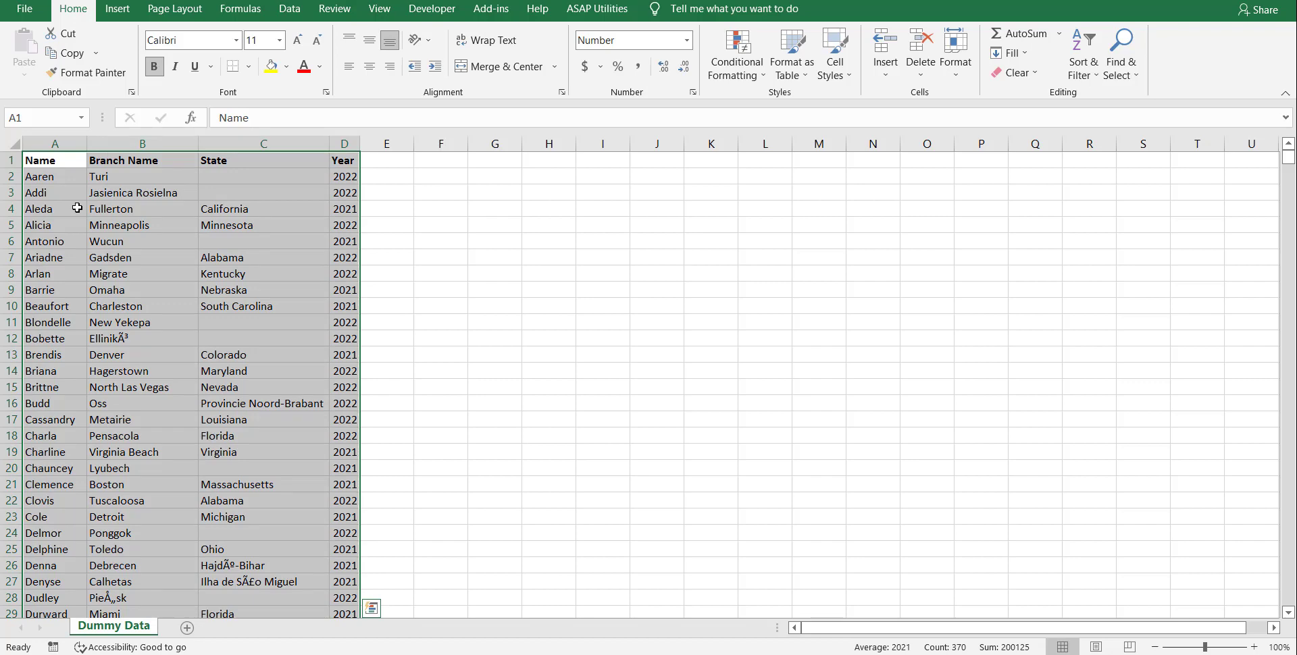
scroll(145, 293, down, 20)
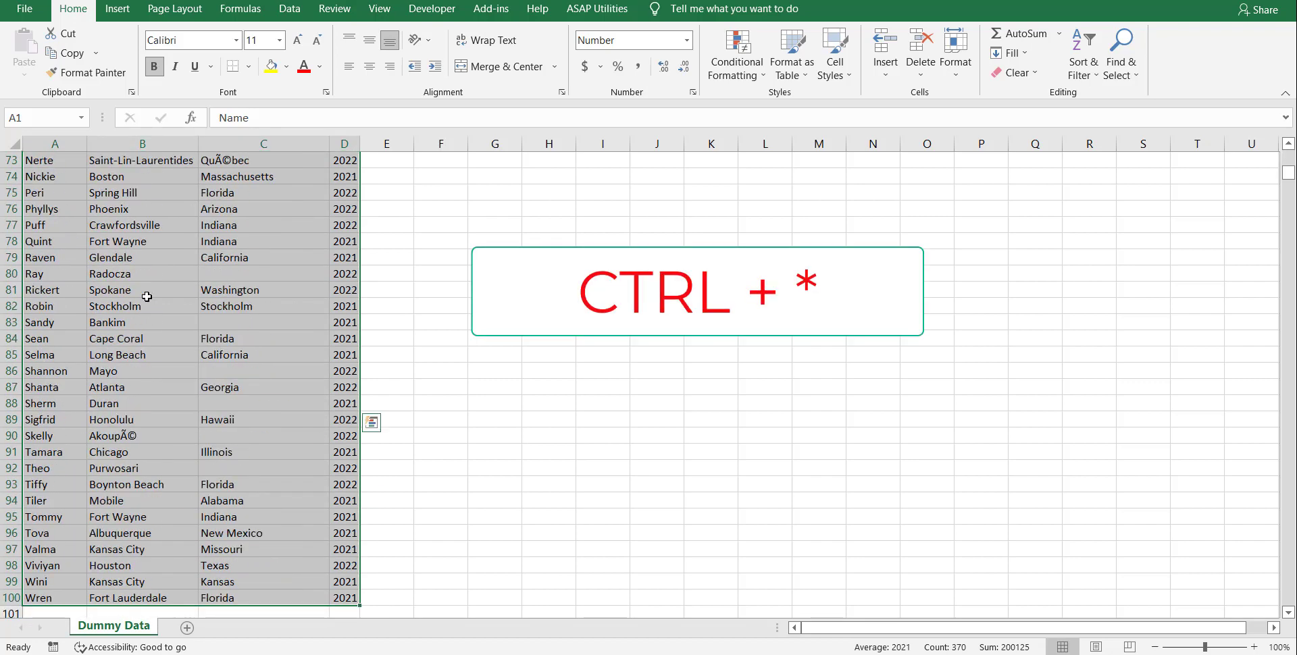
scroll(147, 296, down, 6)
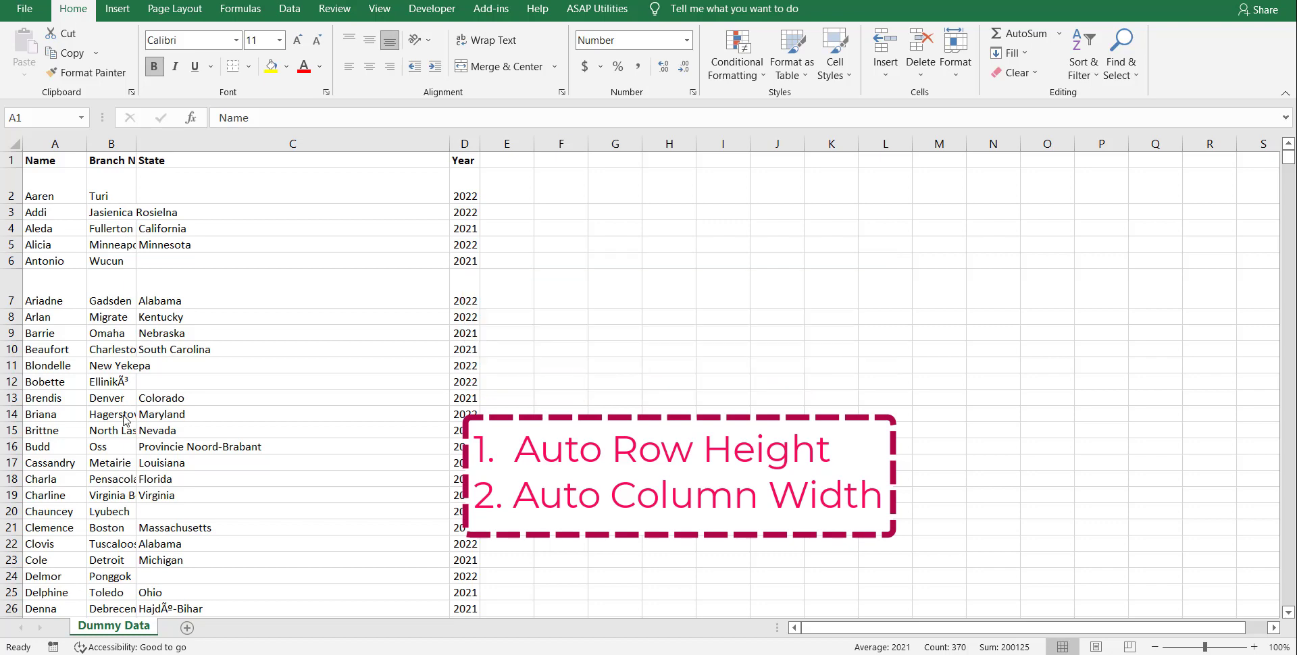
Examine the column widths of Branch Name and State and the row heights of rows 2 and 7.
click(99, 214)
click(112, 241)
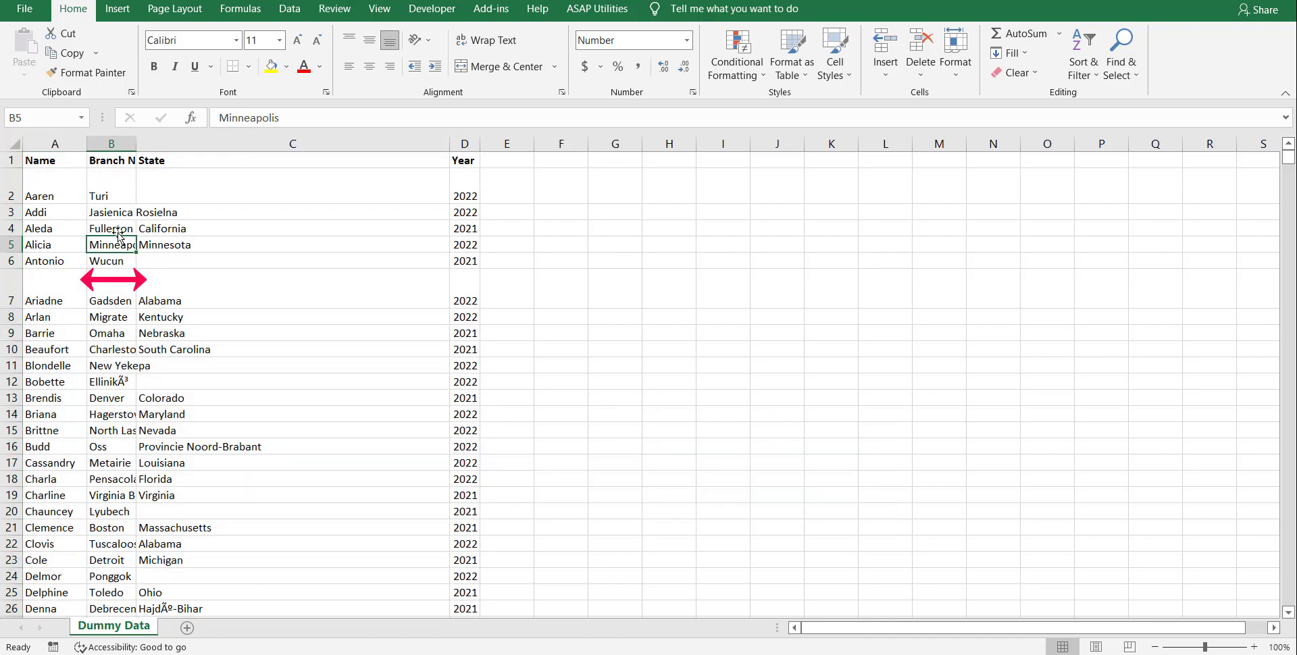
click(117, 231)
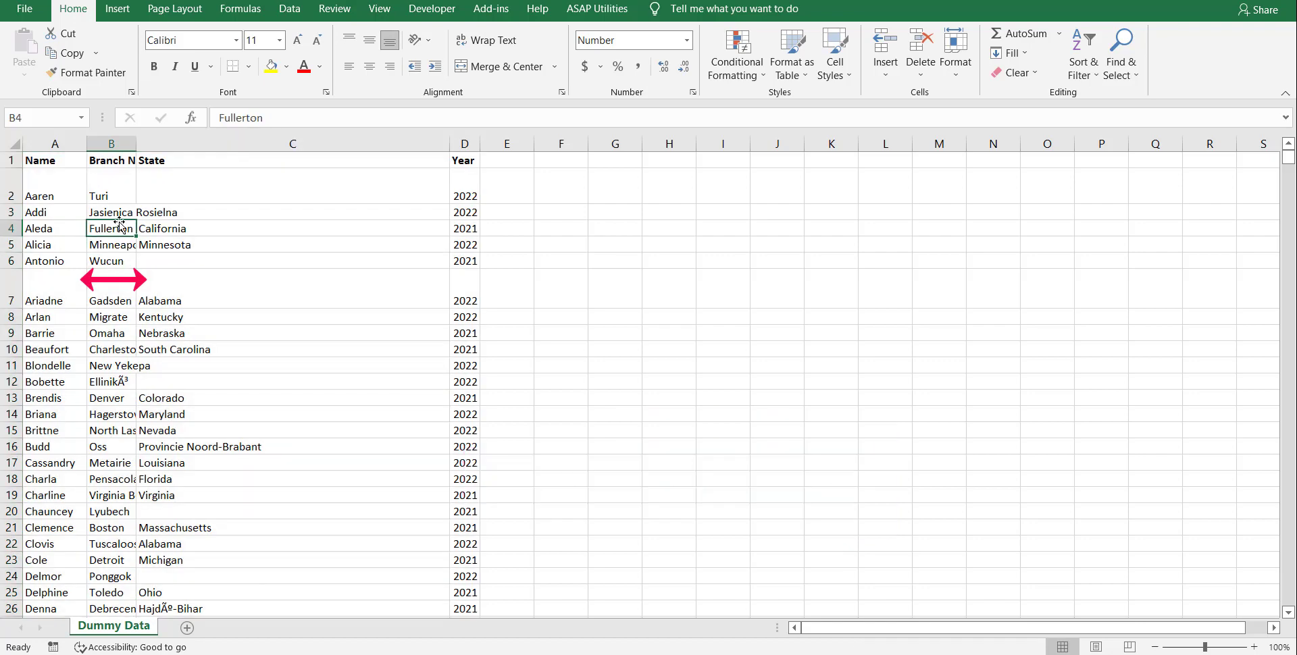
click(242, 138)
click(116, 242)
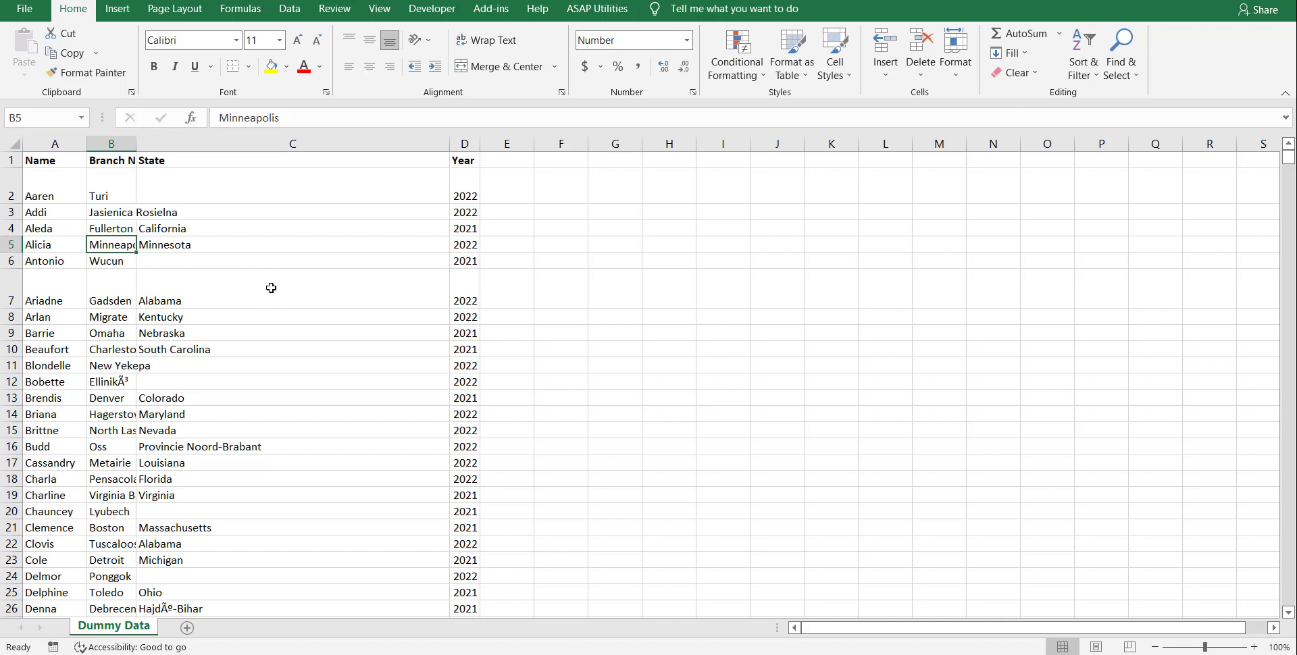
click(13, 189)
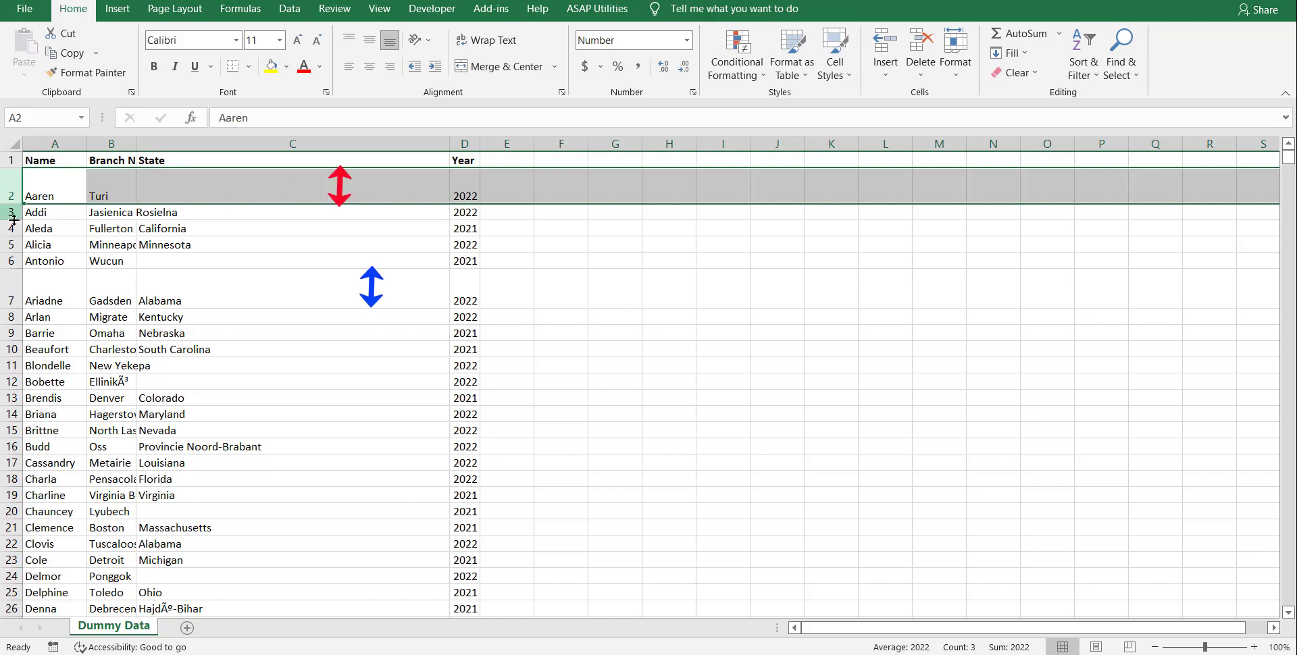
click(3, 287)
click(286, 382)
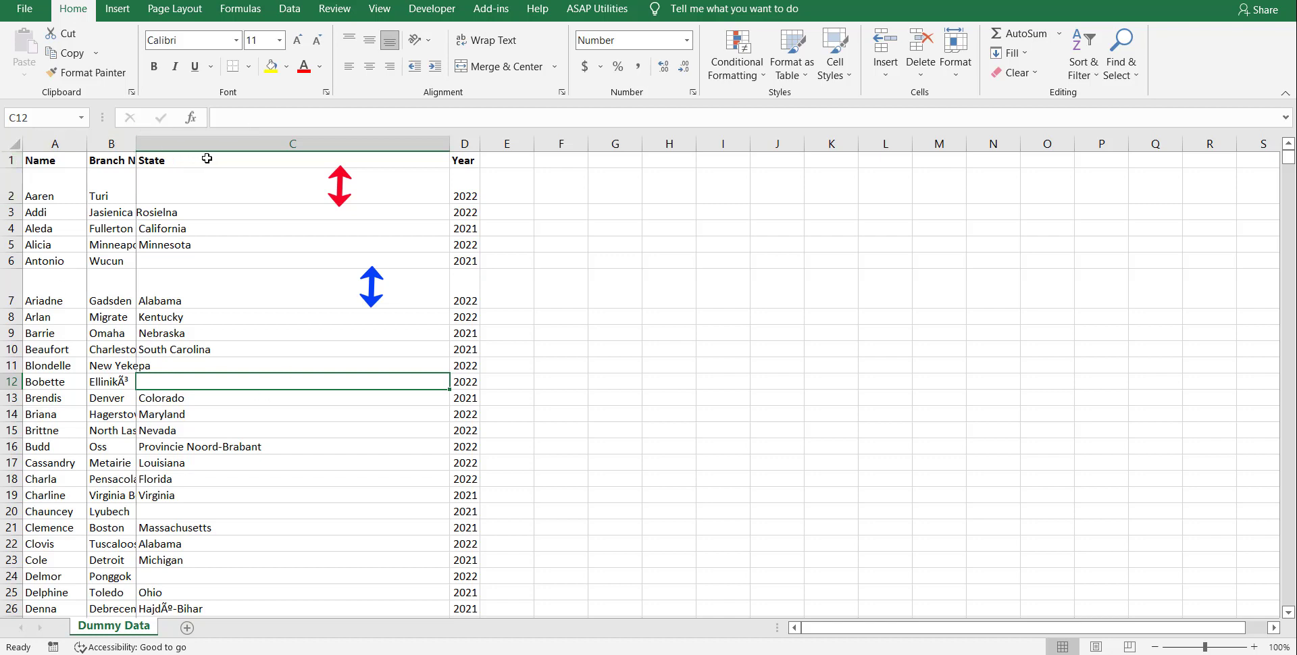
drag(136, 144, 198, 145)
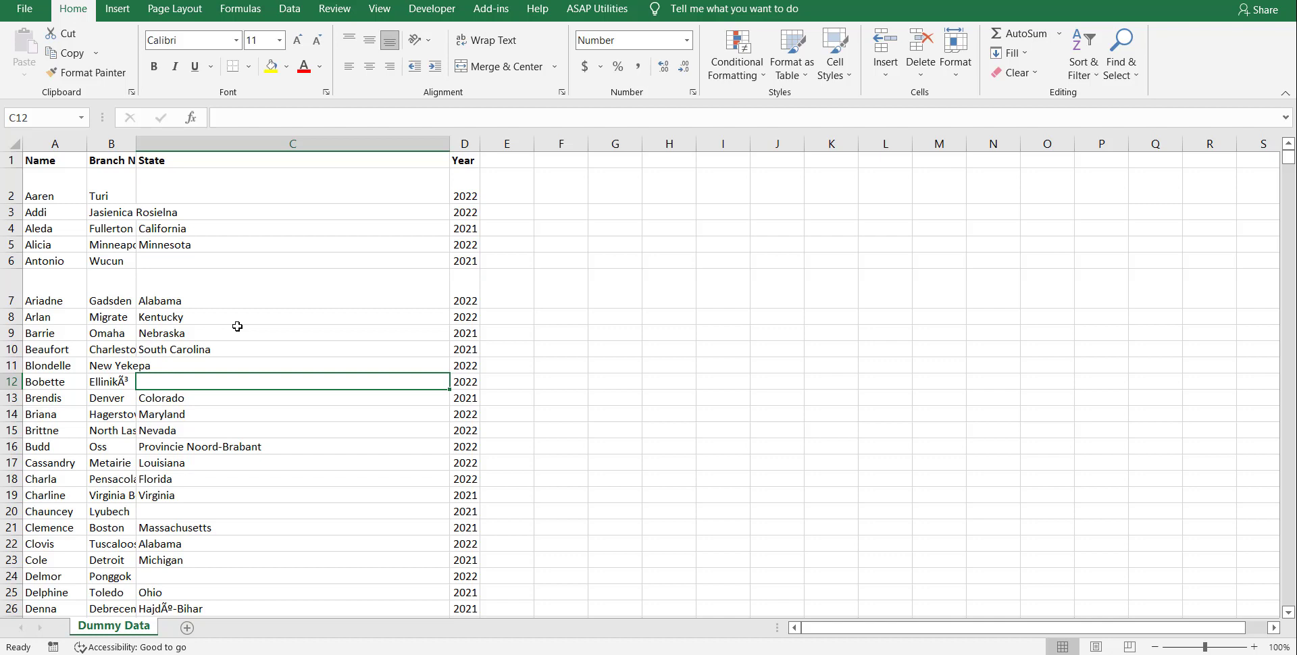
Select the whole data region and AutoFit the row height of all its rows.
key(ctrl+shift+8)
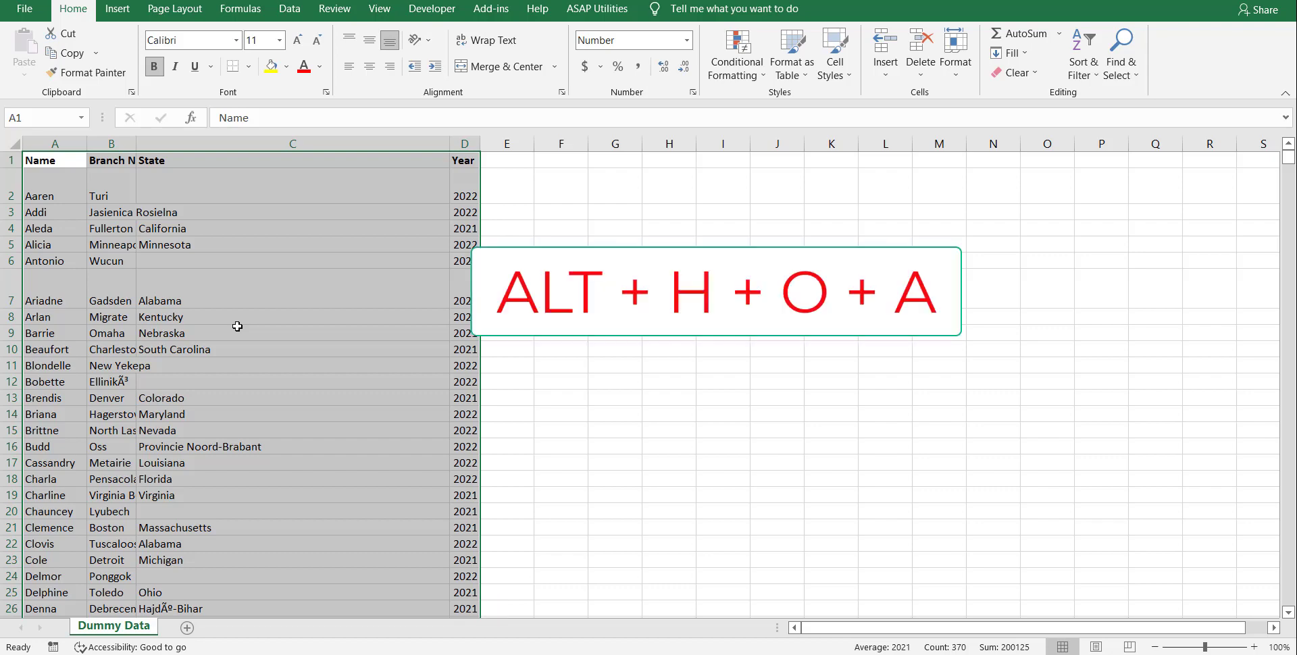
key(alt)
key(h)
key(o)
key(a)
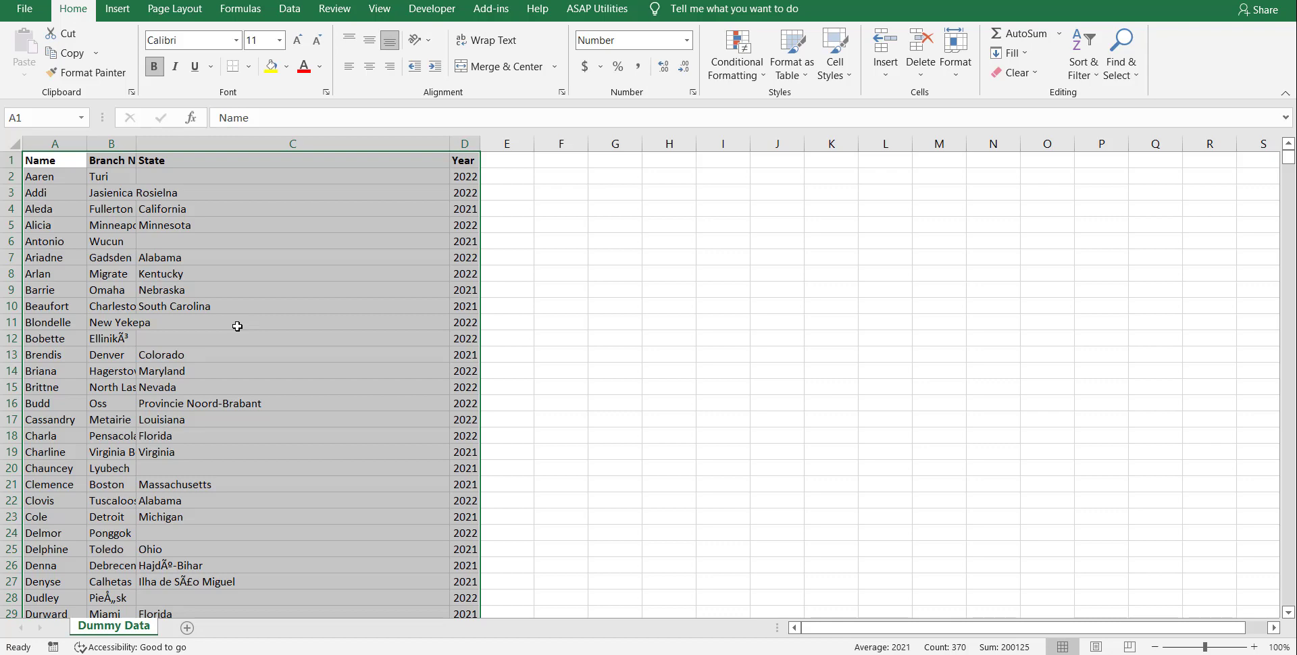
AutoFit the column width of the selected data columns A to D.
key(alt)
key(h)
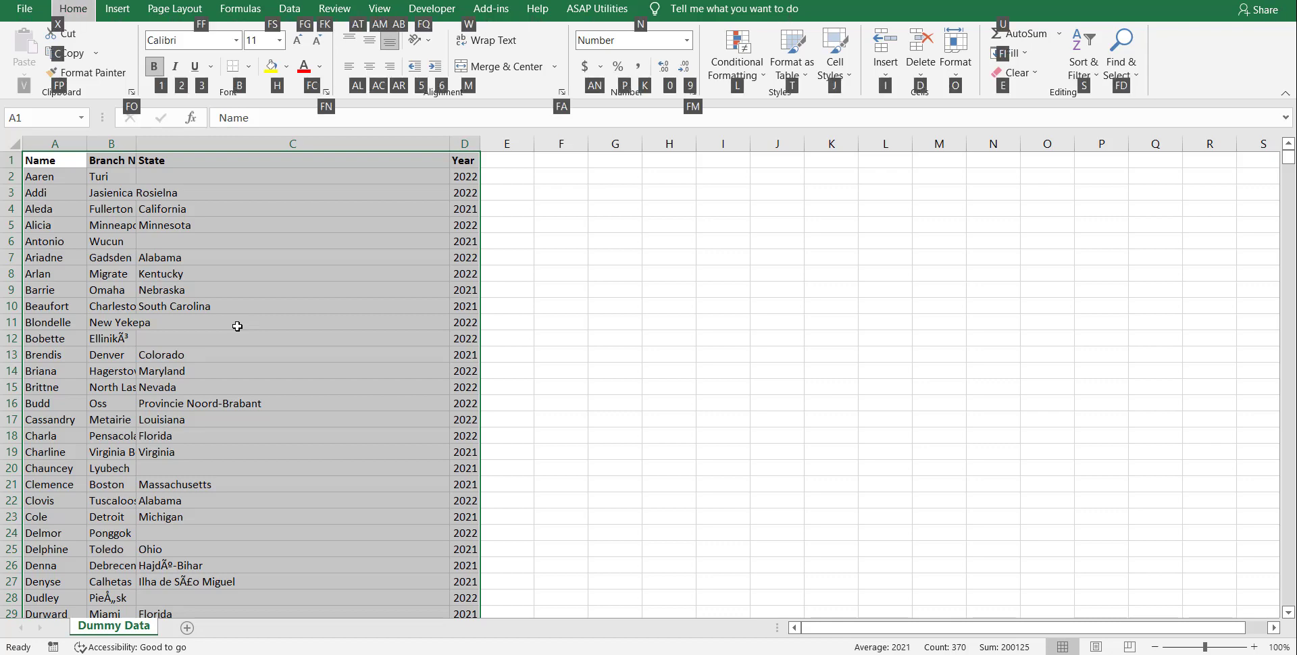
key(o)
key(i)
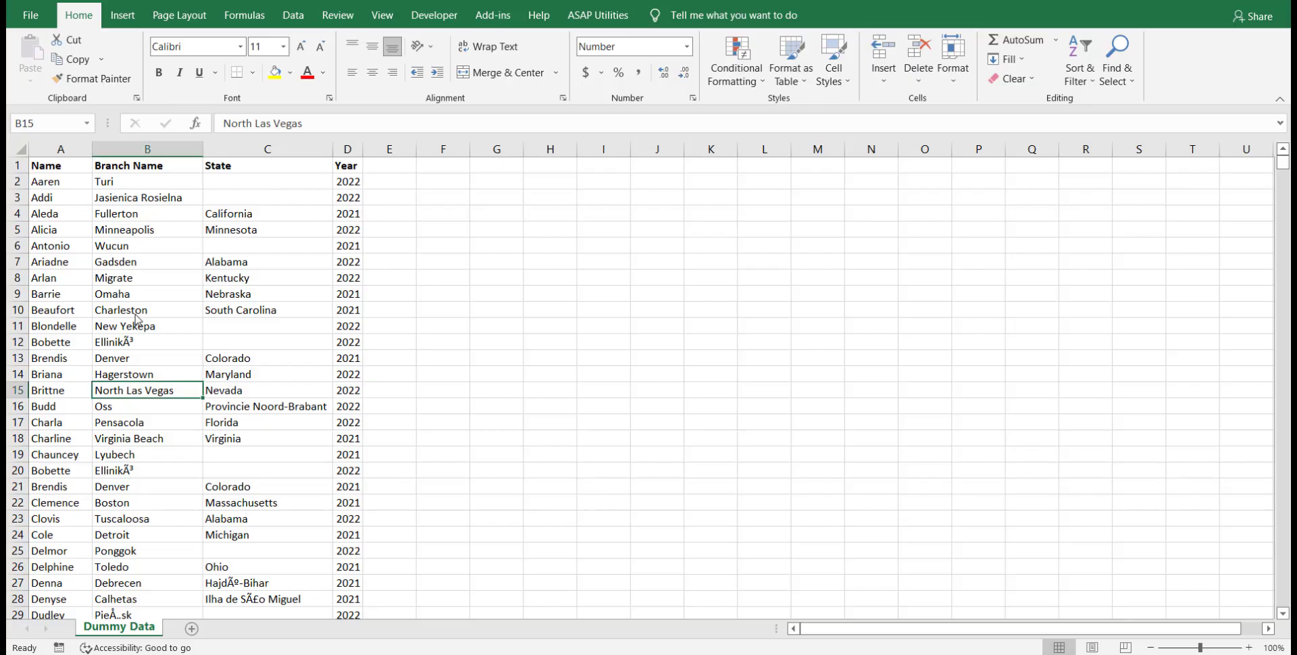
Select the entire Name column starting from cell A15.
click(135, 312)
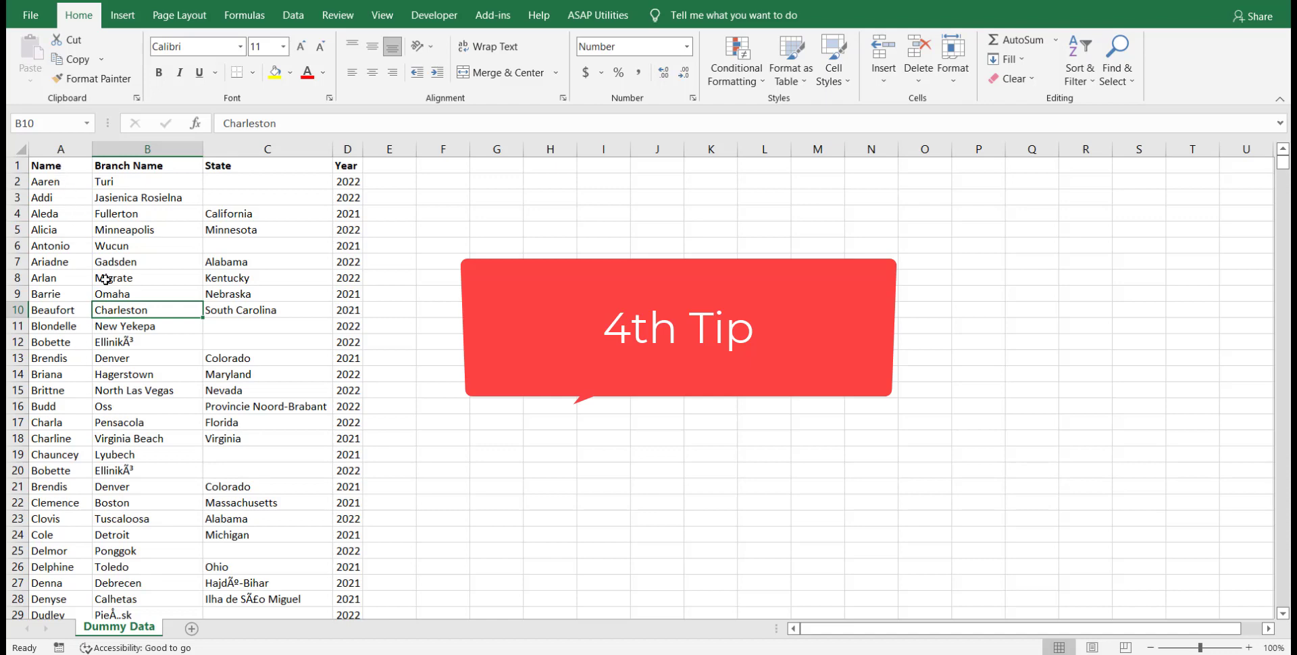
click(65, 397)
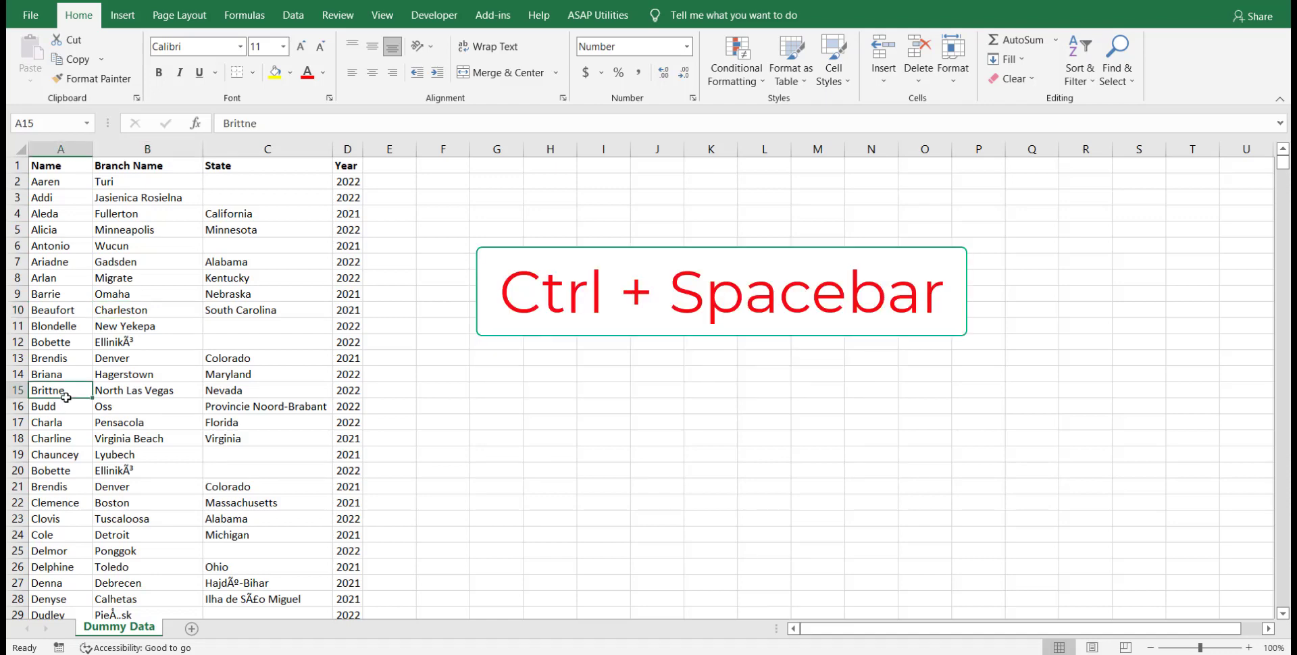
key(ctrl+space)
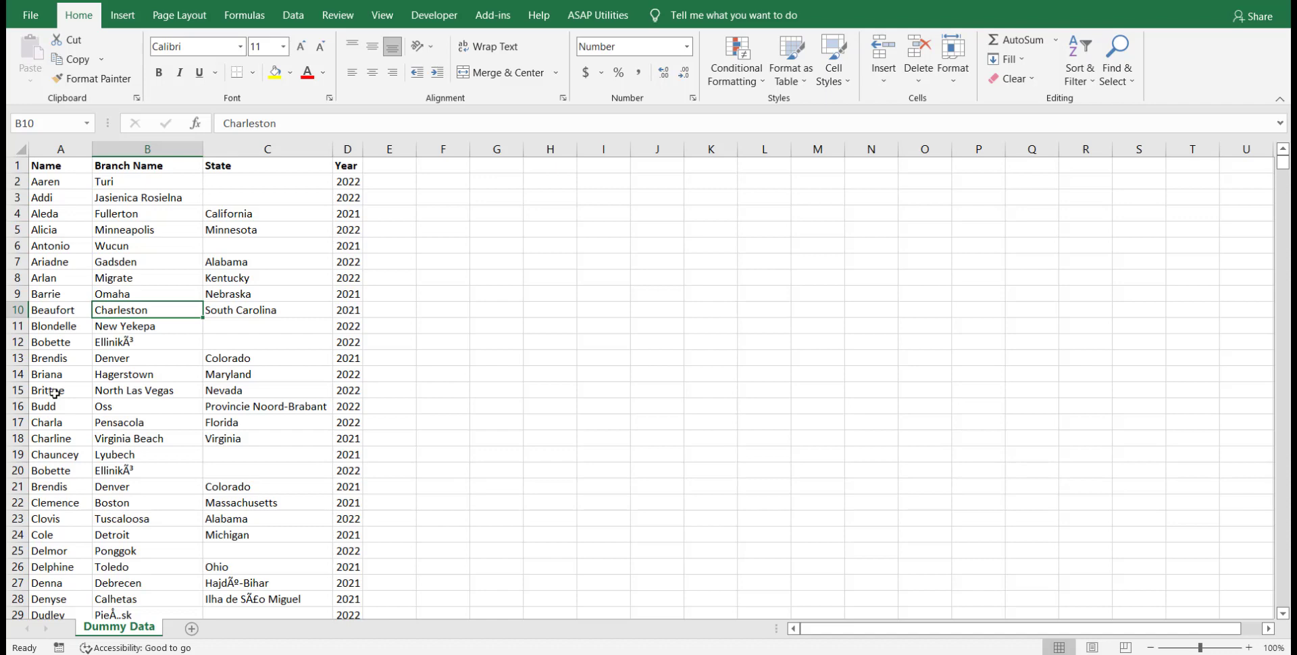
Highlight the duplicate values in the entire Name column with a conditional formatting rule using light red fill and dark red text.
click(64, 297)
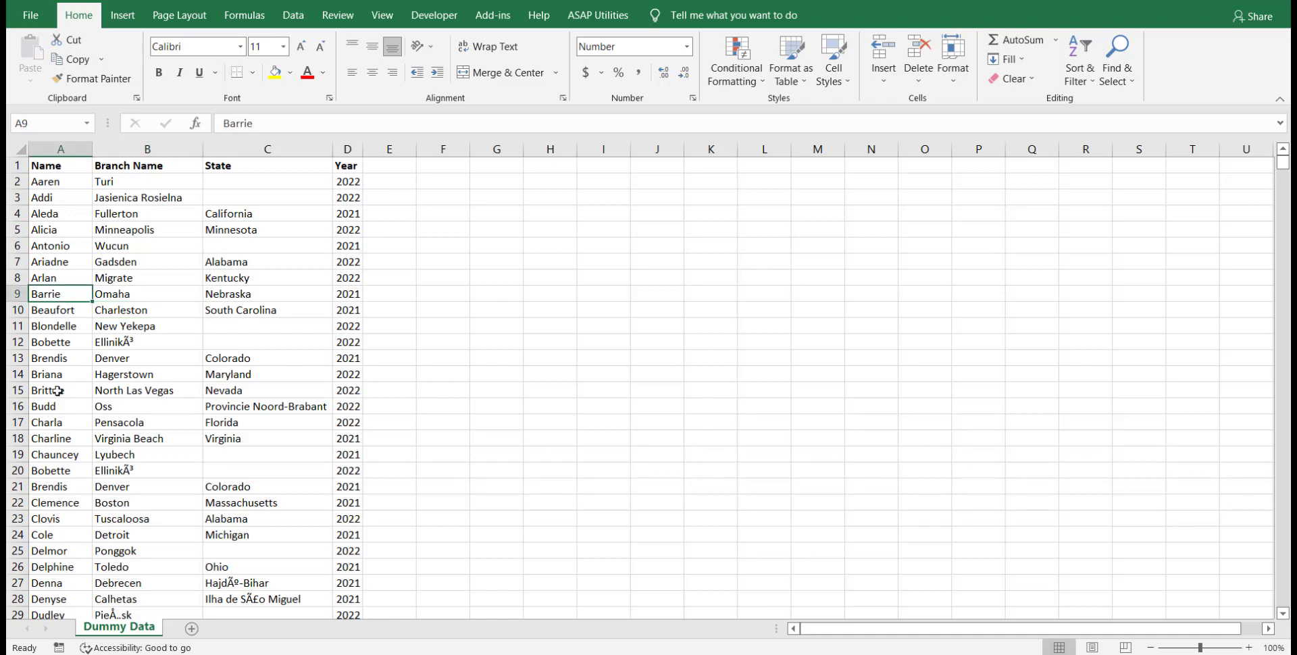
key(ctrl+space)
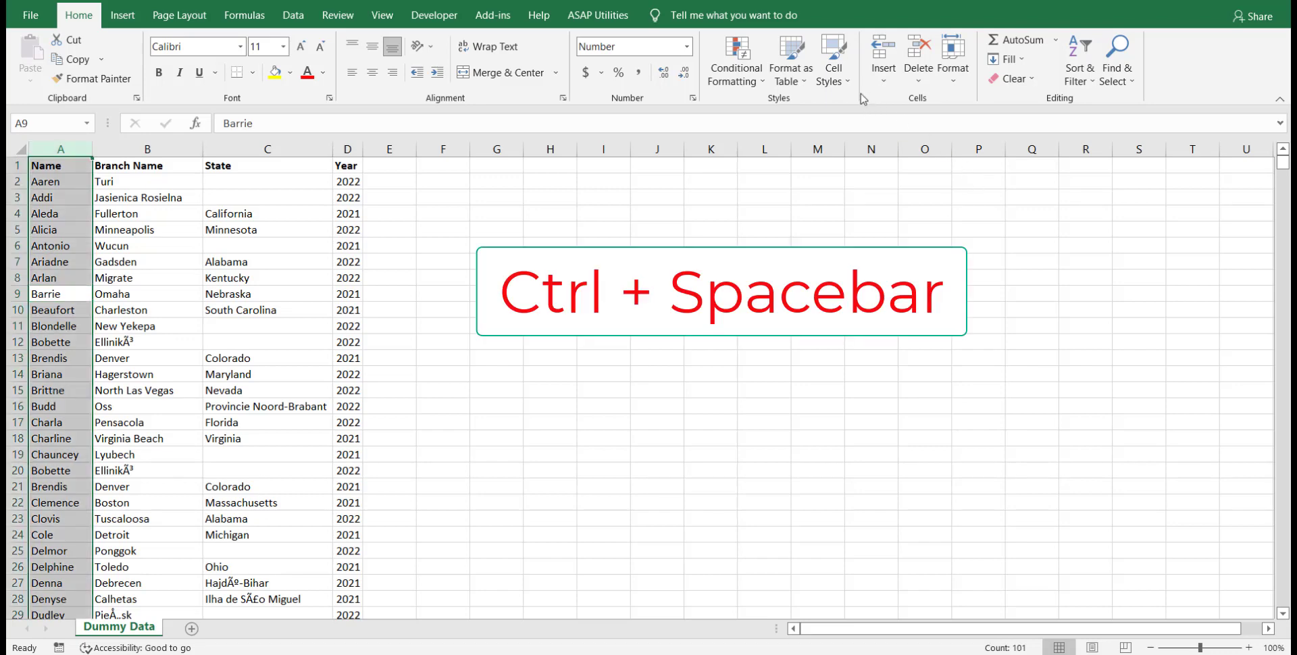
click(743, 83)
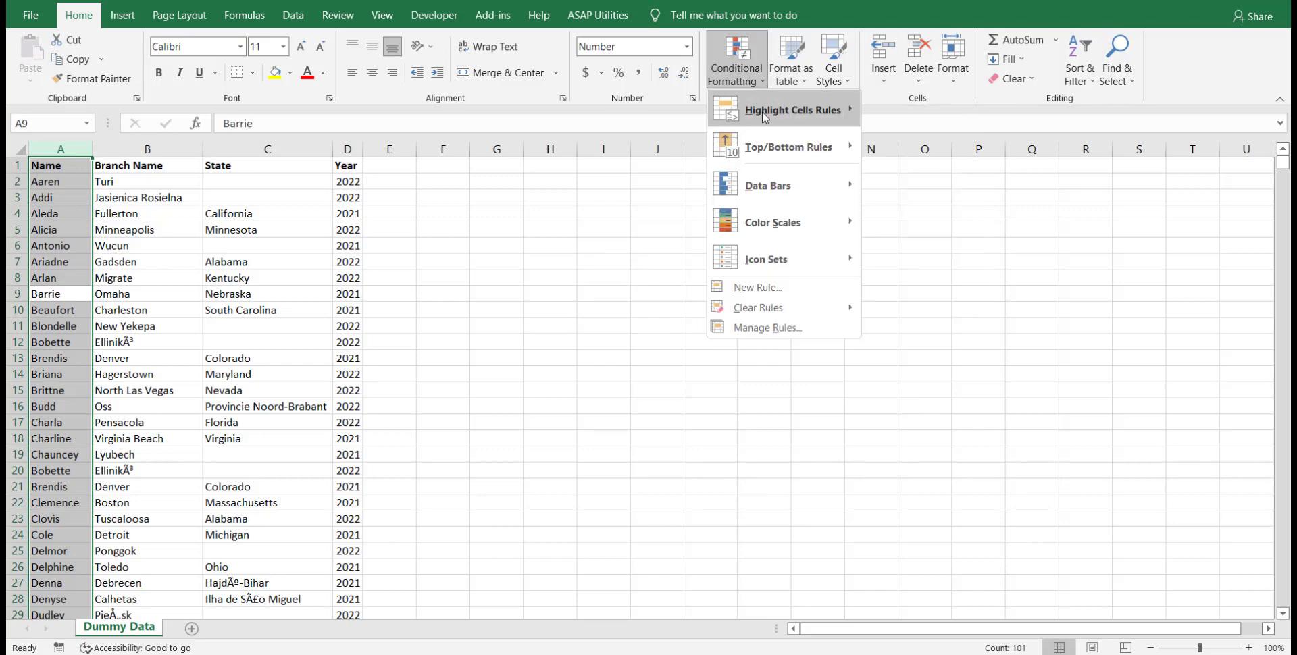
mouse_move(762, 111)
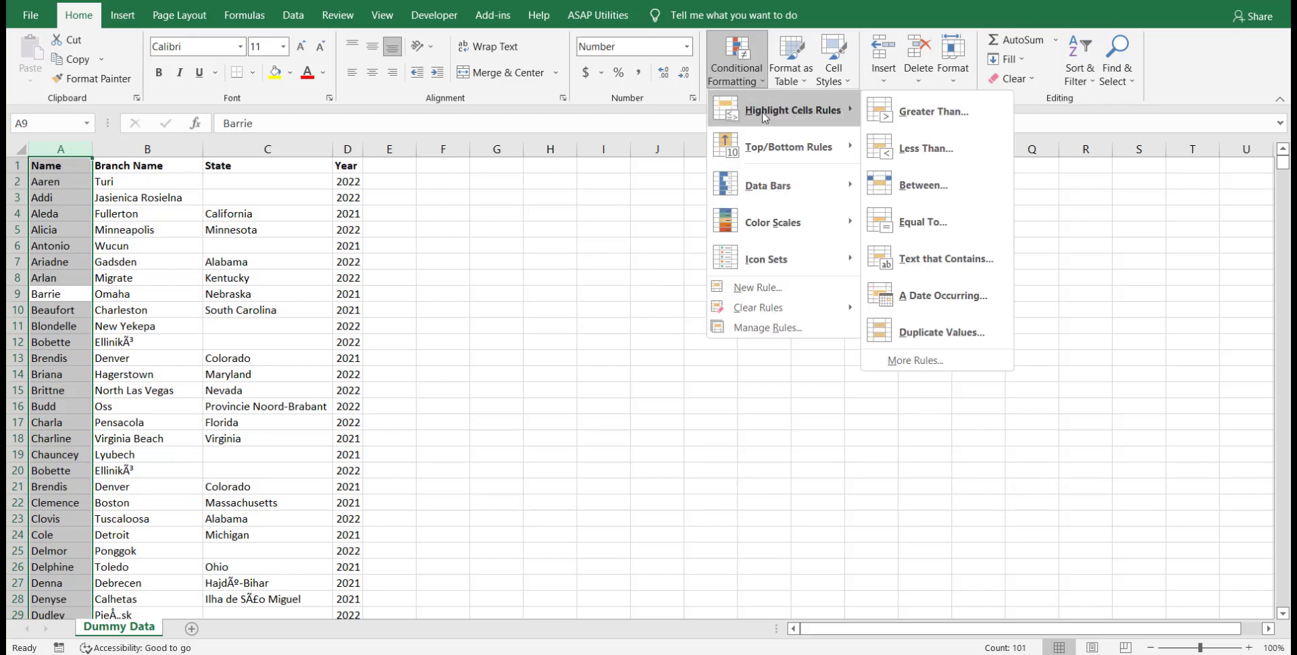
click(955, 338)
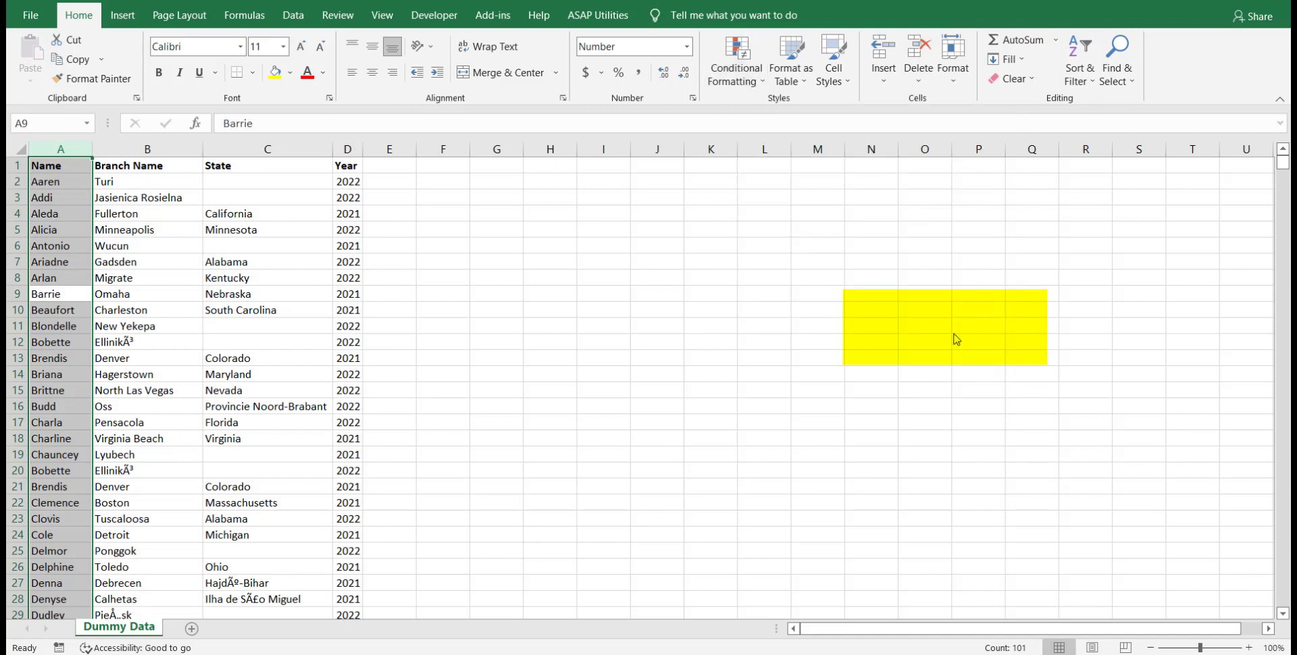
click(710, 468)
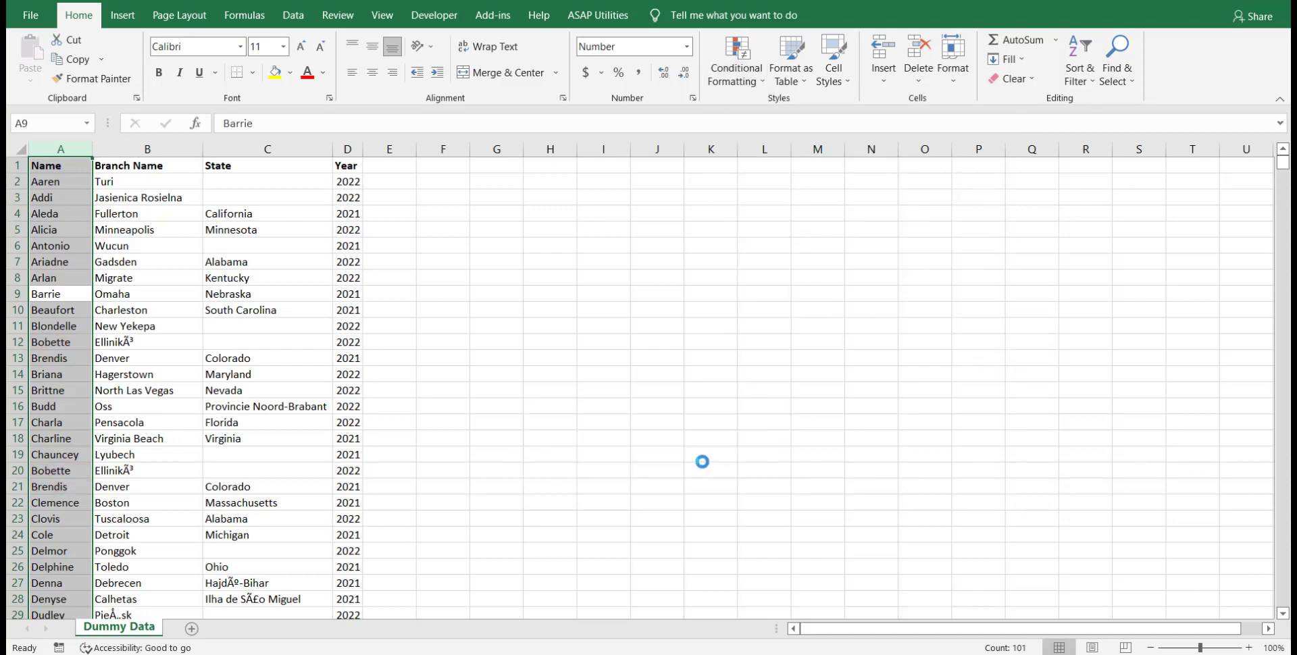
Remove the duplicate values from the Name column only, continuing with the current selection, and return to cell A1.
click(81, 501)
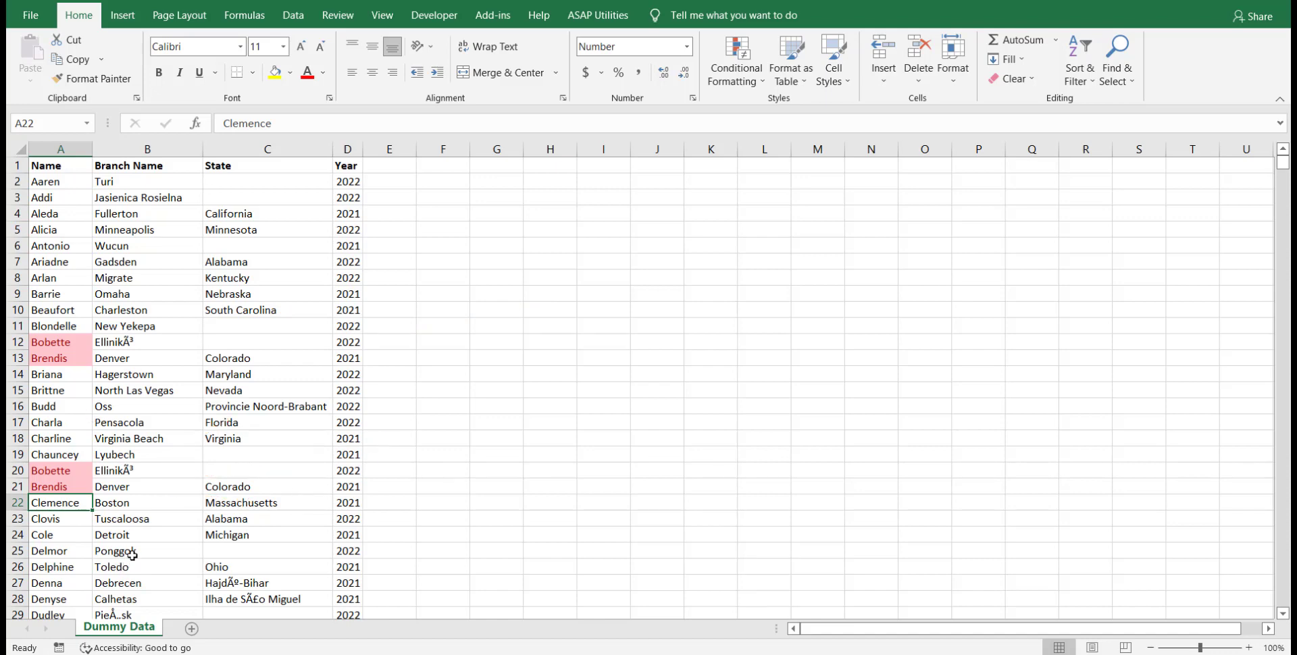
key(ctrl+space)
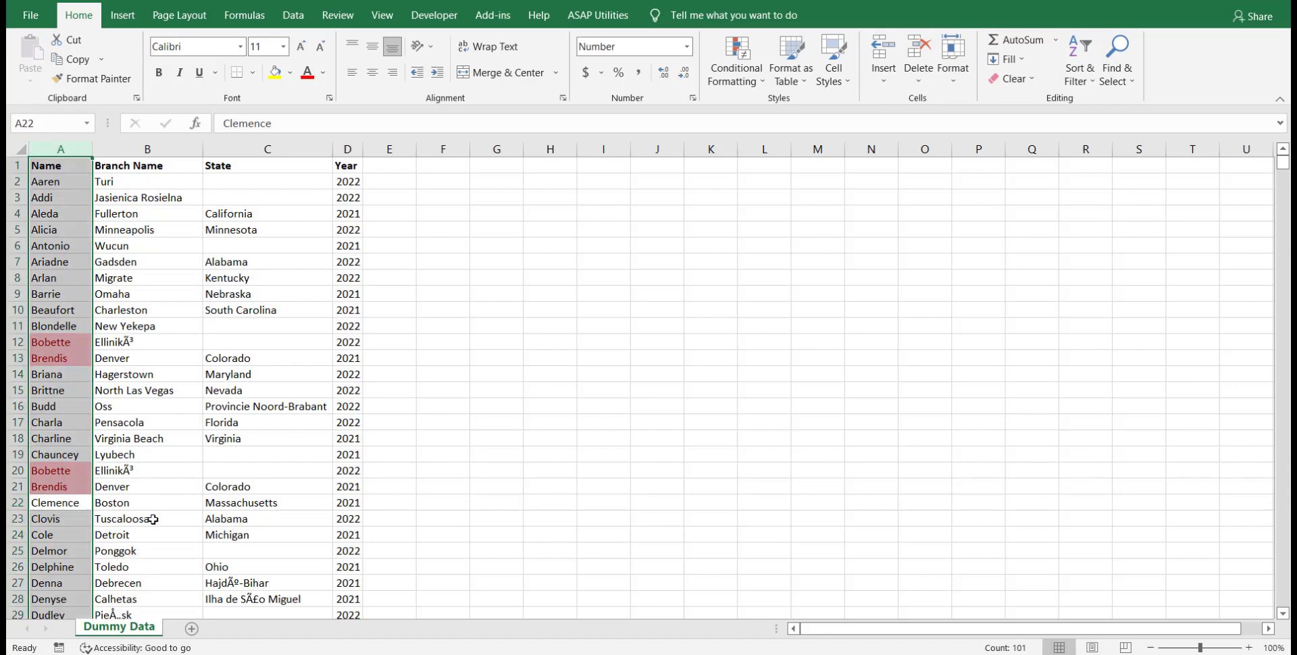
click(285, 18)
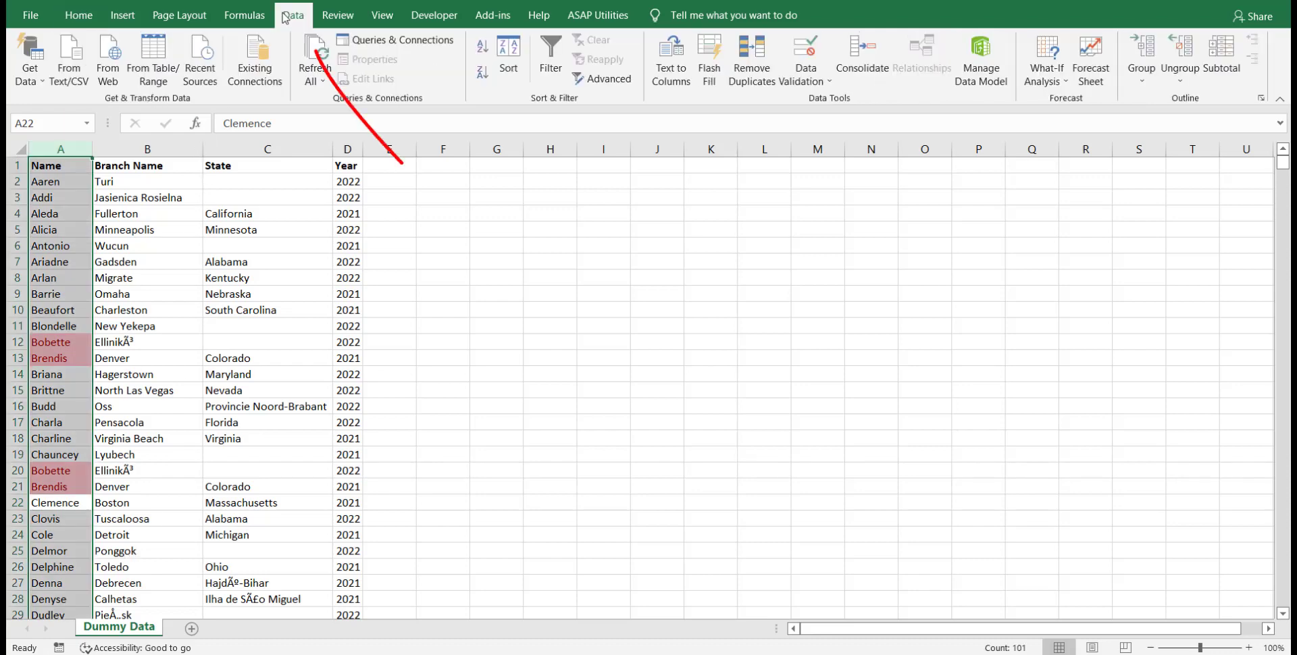
click(752, 67)
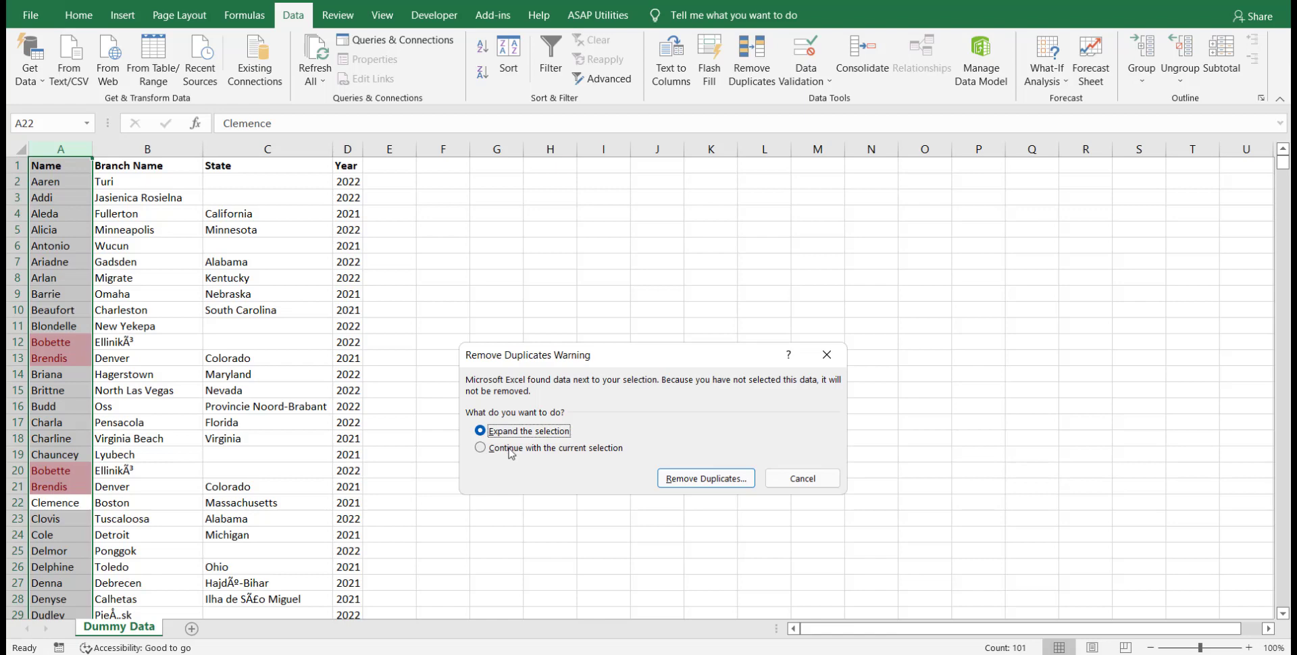
click(510, 449)
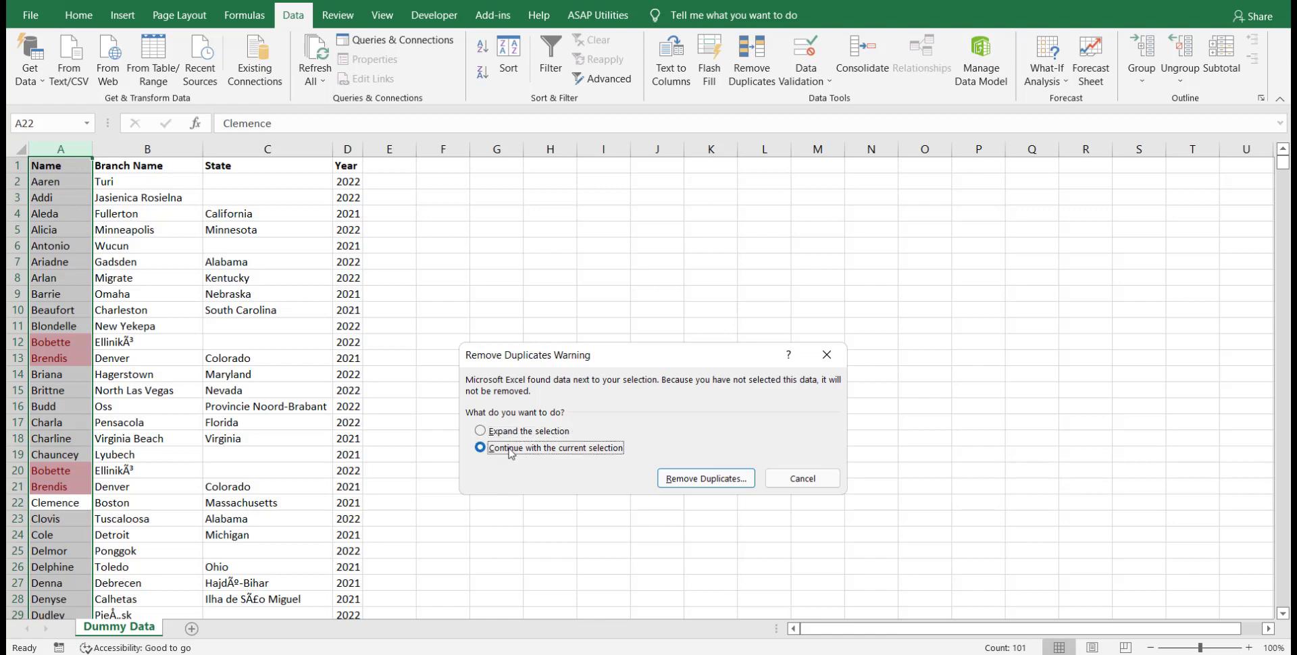
click(709, 480)
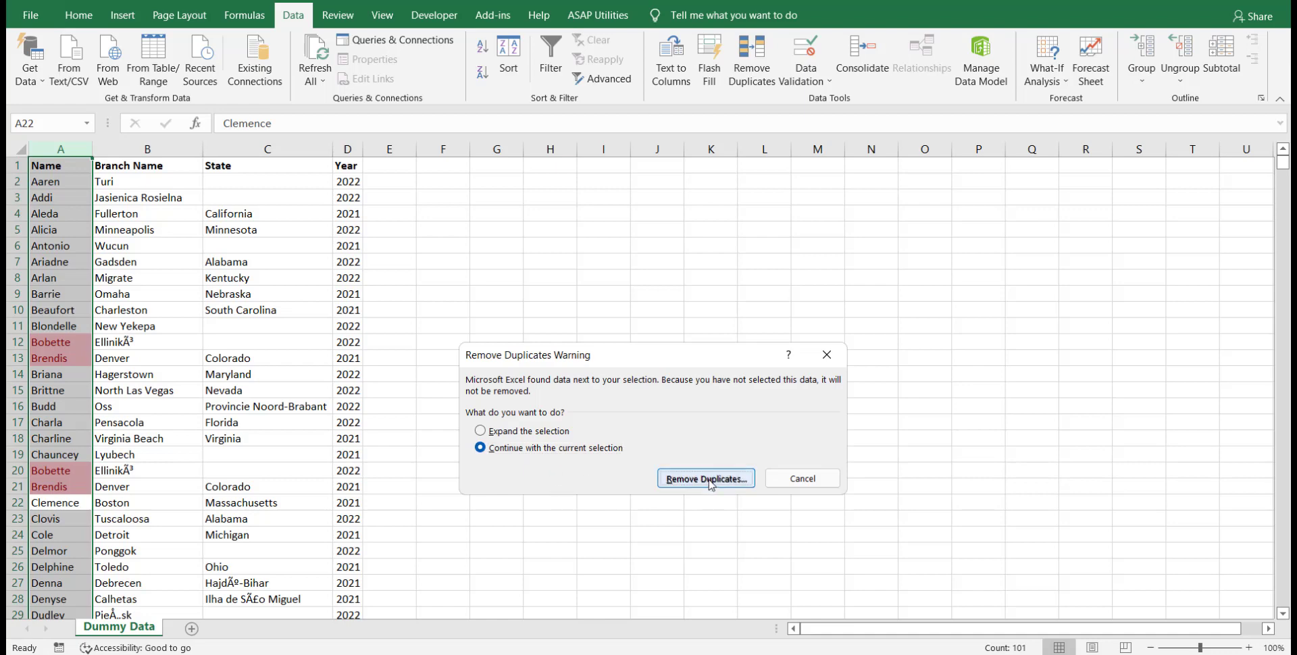
click(696, 532)
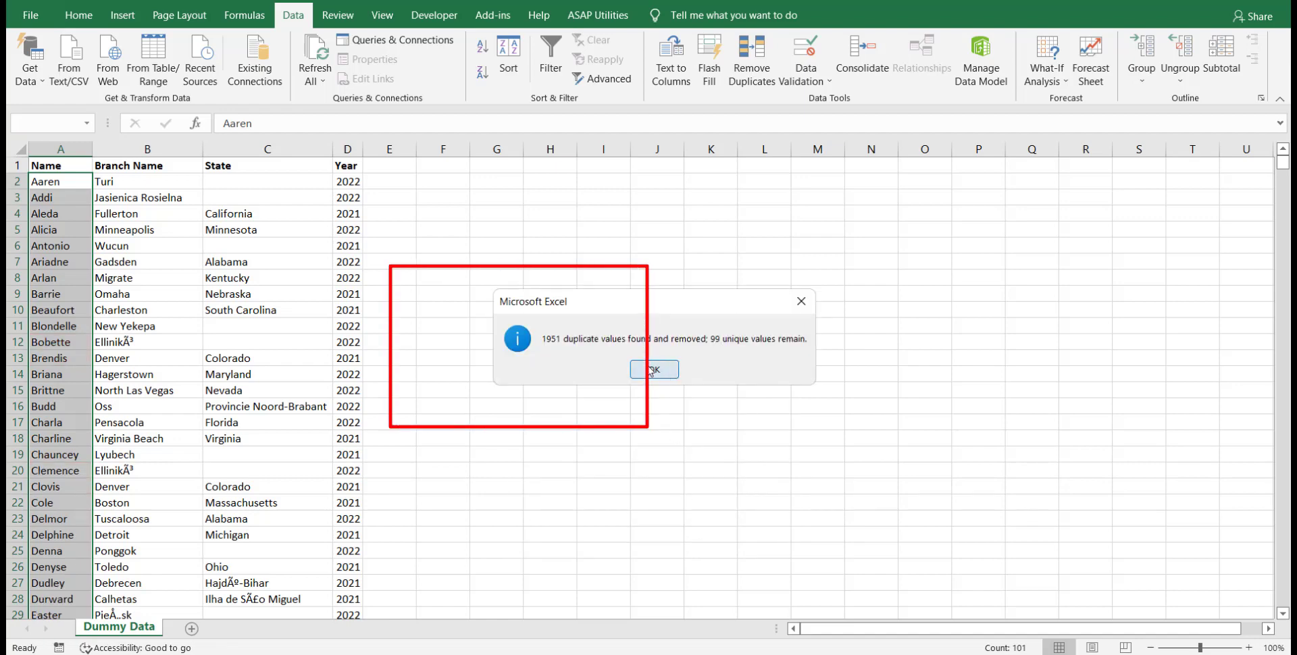
click(653, 369)
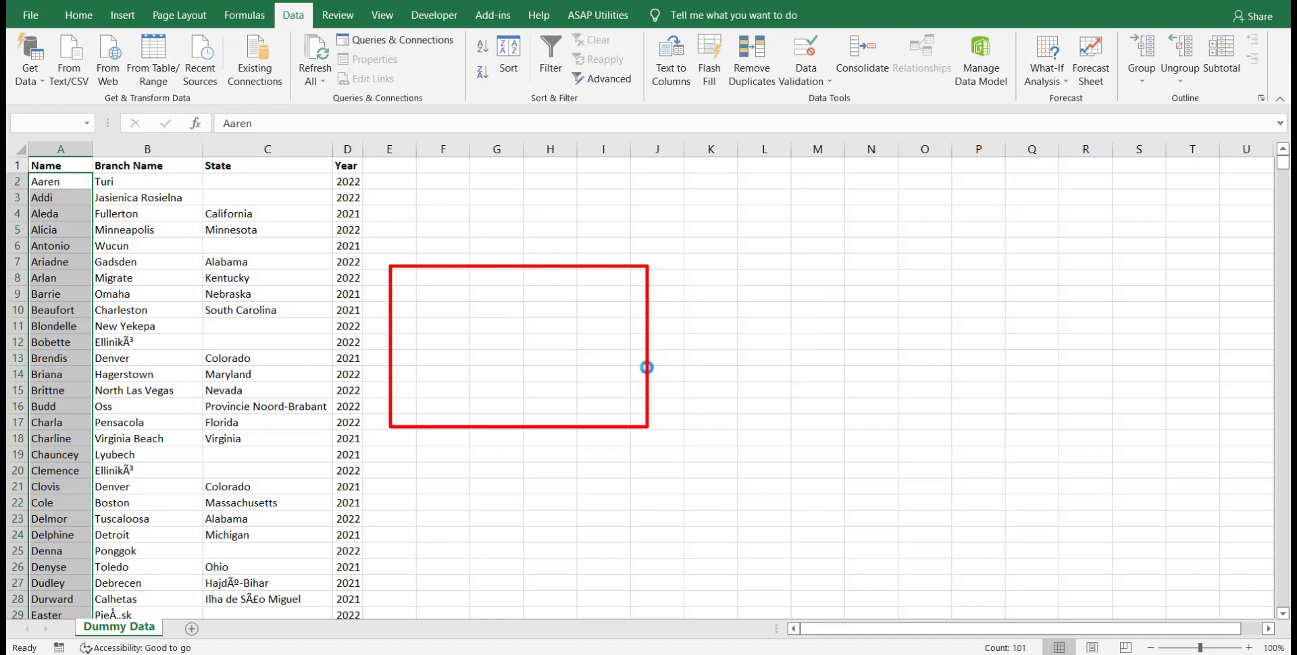
key(ctrl+Home)
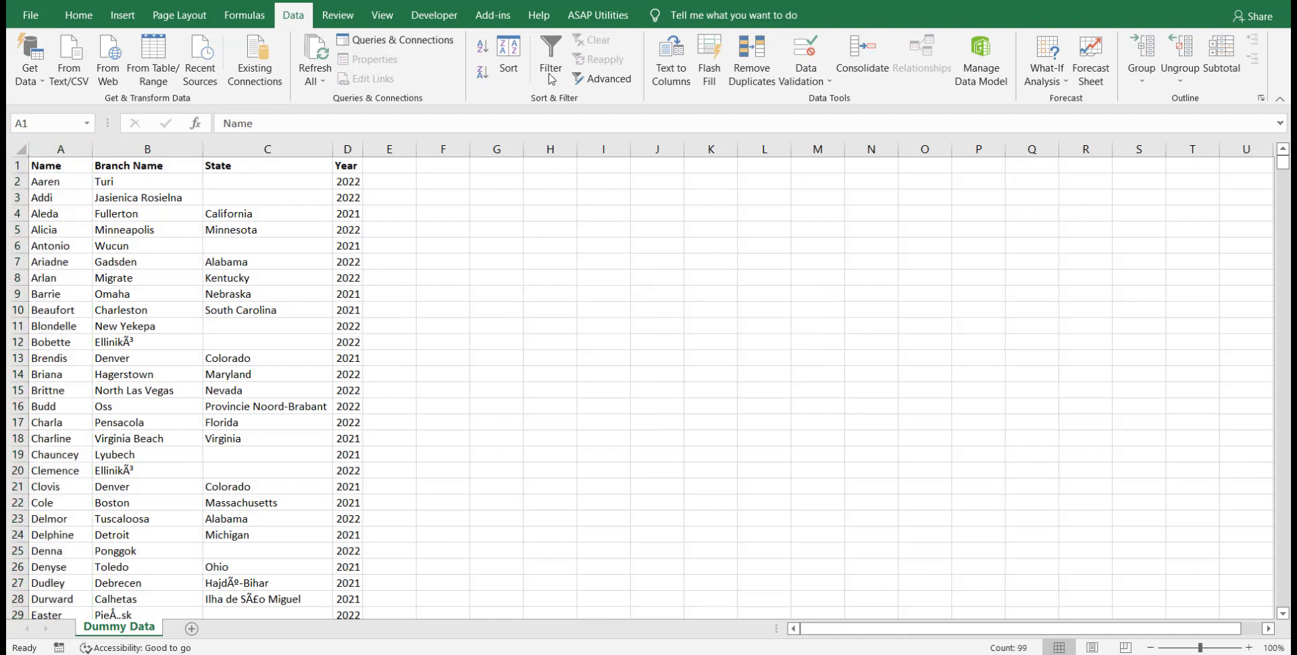